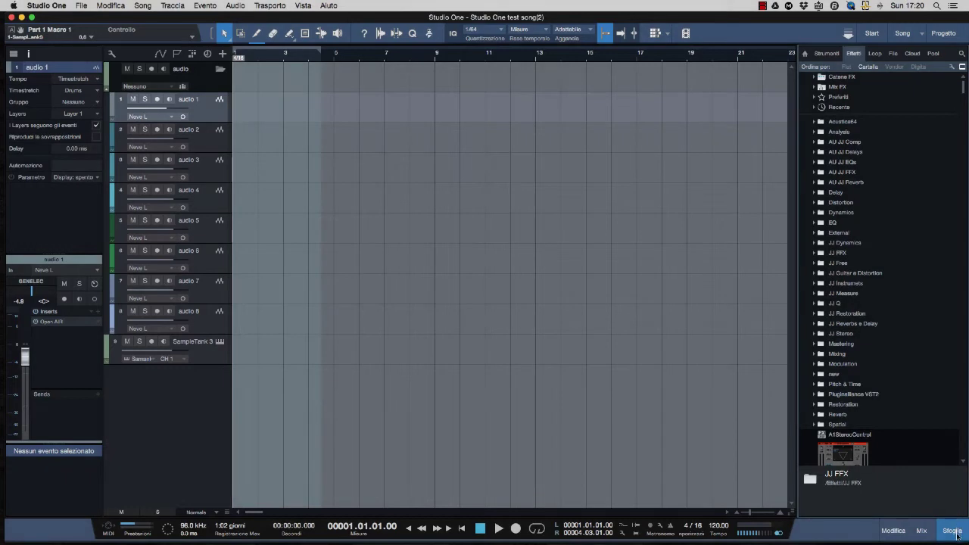
- Hide the browser and show the mix console below the arrangement
{"action": "left_click", "coordinate": [955, 533]}
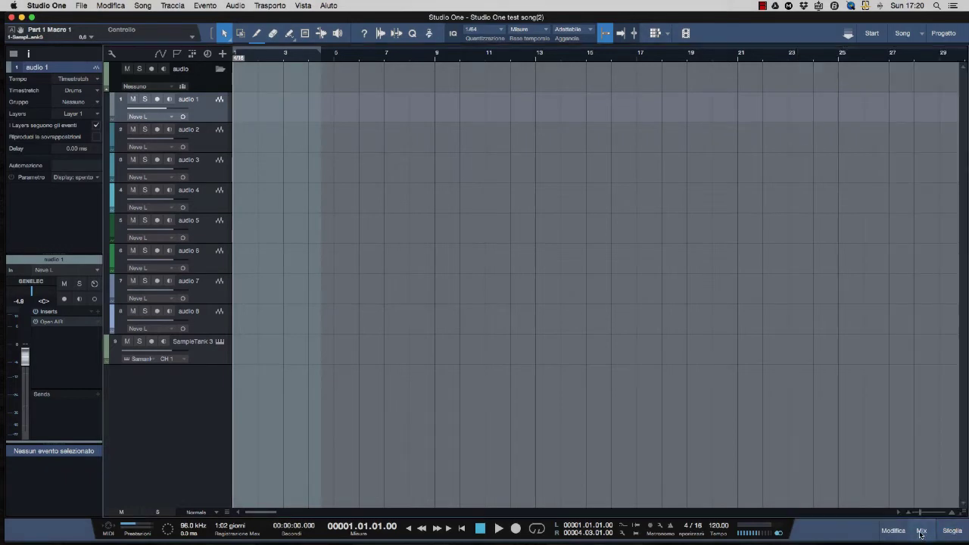
{"action": "left_click", "coordinate": [922, 531]}
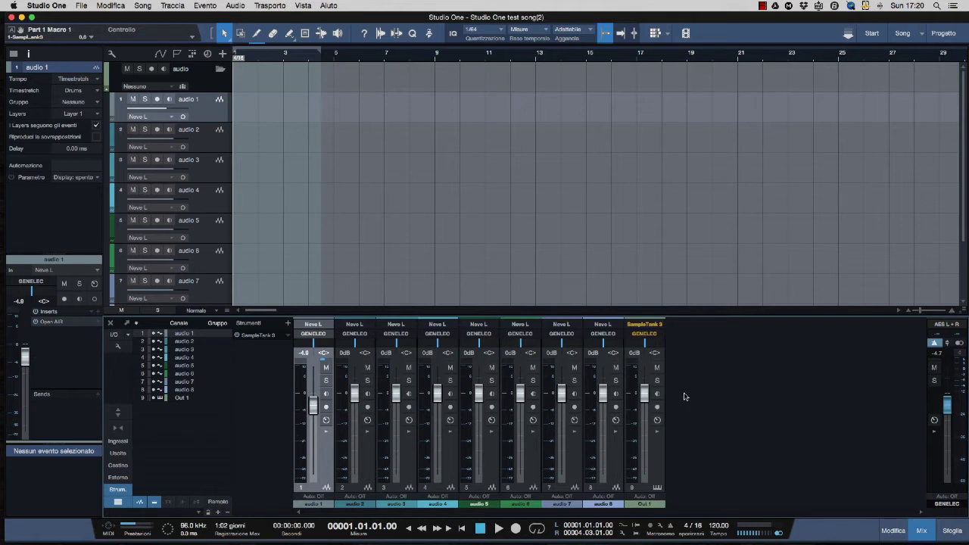
{"action": "mouse_move", "coordinate": [462, 386]}
- Detach the console into a floating window, enlarge it to show all channels, and move it up over the arrangement
{"action": "left_click_drag", "start_coordinate": [153, 341], "coordinate": [154, 366]}
{"action": "left_click", "coordinate": [126, 323]}
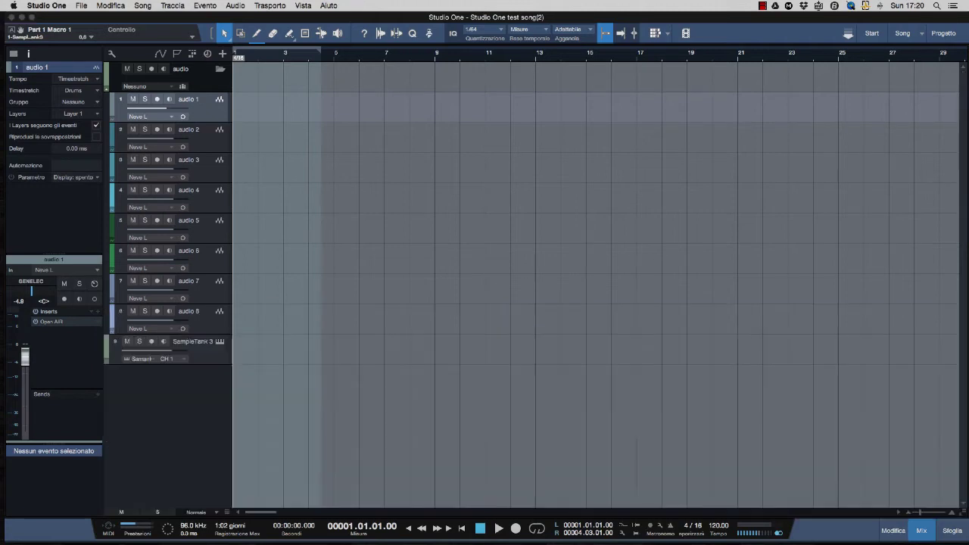
{"action": "left_click_drag", "start_coordinate": [567, 115], "coordinate": [371, 69]}
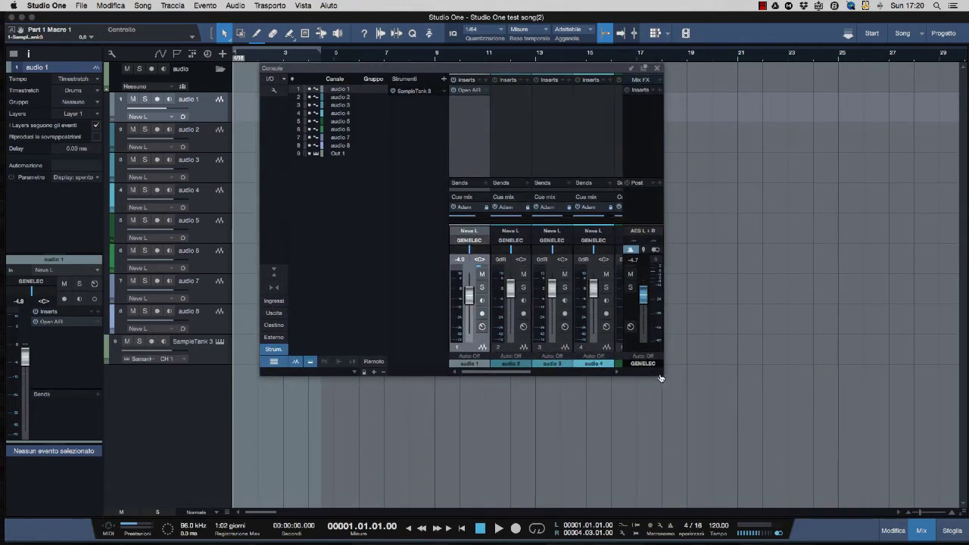
{"action": "left_click_drag", "start_coordinate": [660, 374], "coordinate": [919, 543]}
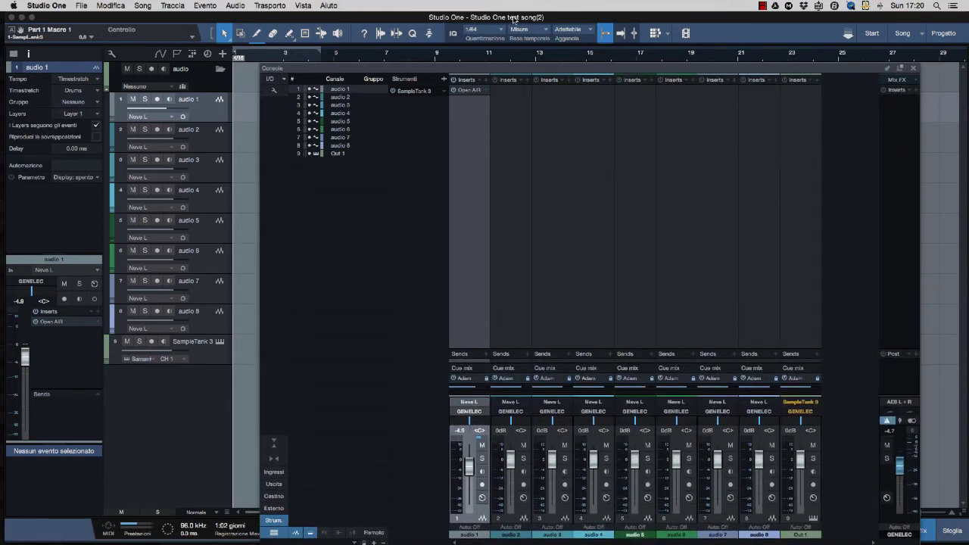
{"action": "left_click_drag", "start_coordinate": [505, 71], "coordinate": [480, 20]}
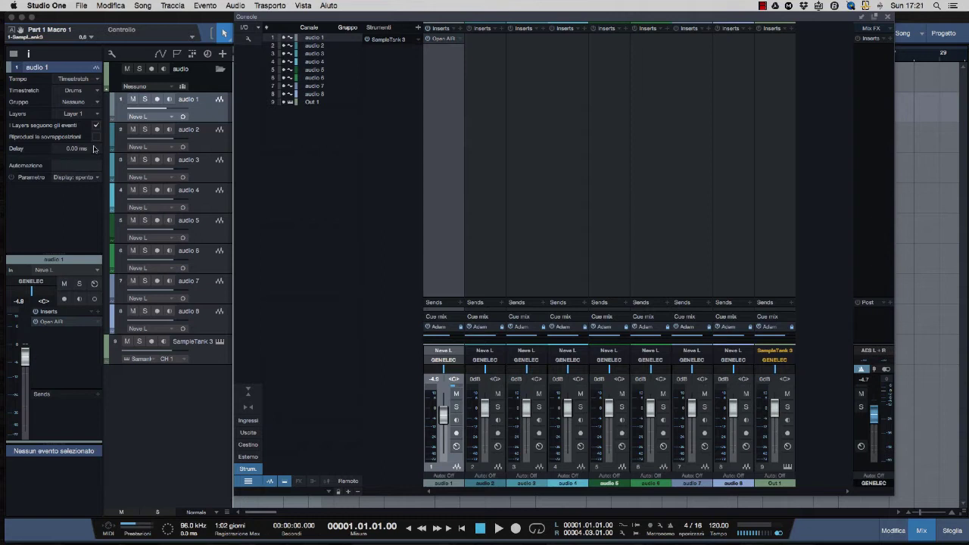
- View the song's audio input/output assignments from the console, and close the setup
{"action": "left_click", "coordinate": [258, 29]}
{"action": "left_click", "coordinate": [245, 29]}
{"action": "left_click", "coordinate": [245, 29]}
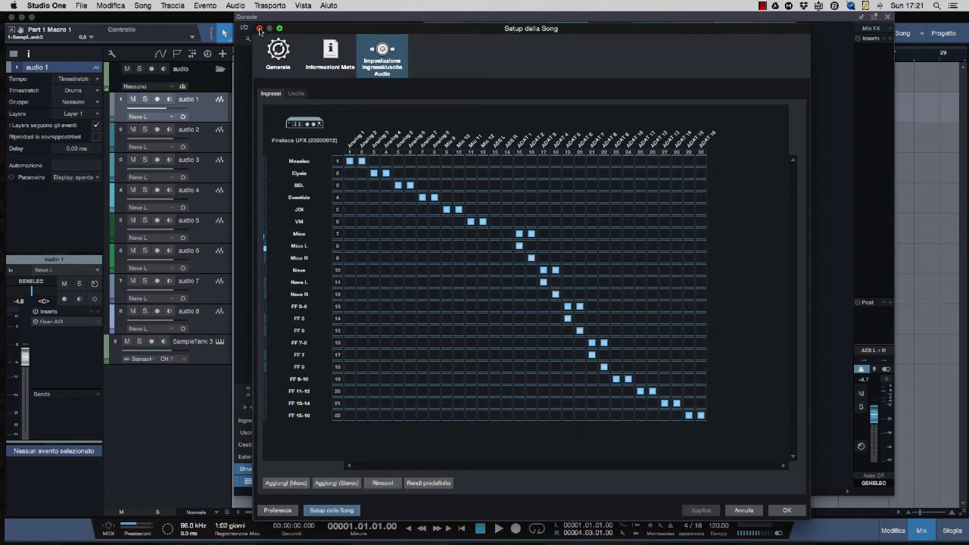
{"action": "left_click", "coordinate": [259, 29]}
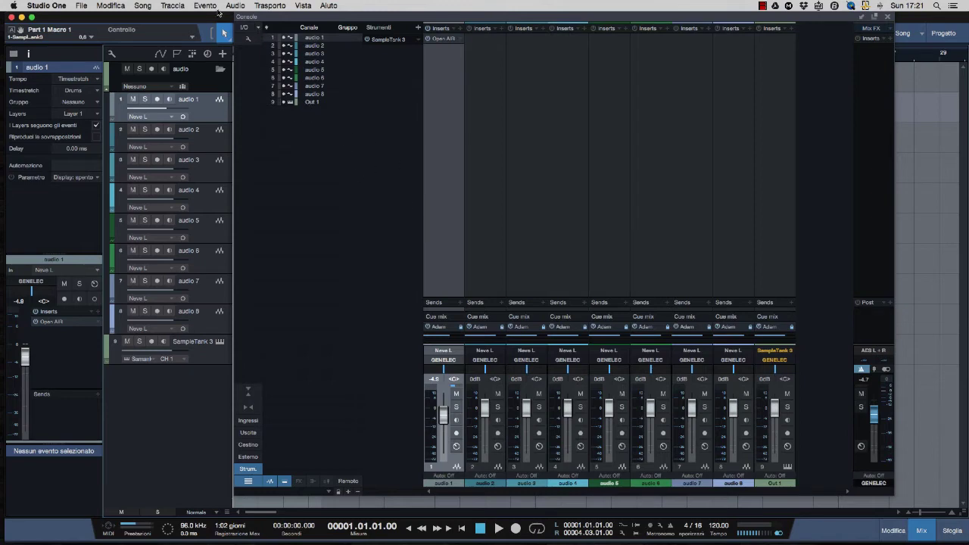
{"action": "left_click", "coordinate": [208, 5]}
{"action": "mouse_move", "coordinate": [121, 5]}
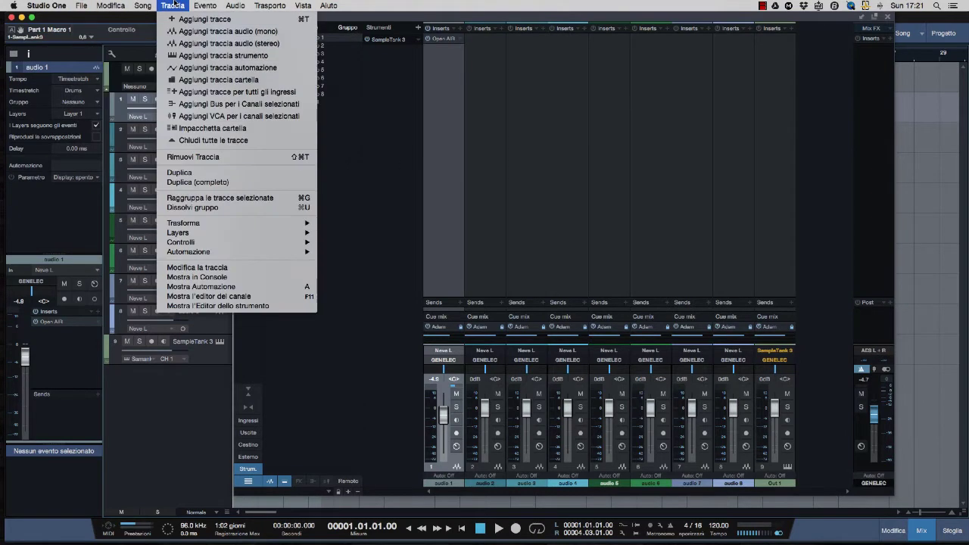
{"action": "left_click", "coordinate": [173, 6]}
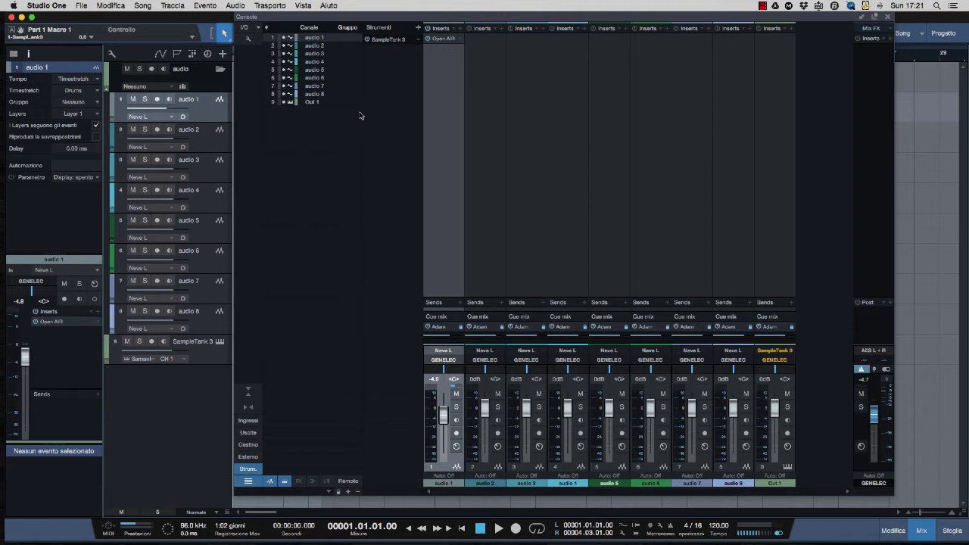
- Try the console option linking track list and console visibility, and switch it off again
{"action": "left_click", "coordinate": [248, 41]}
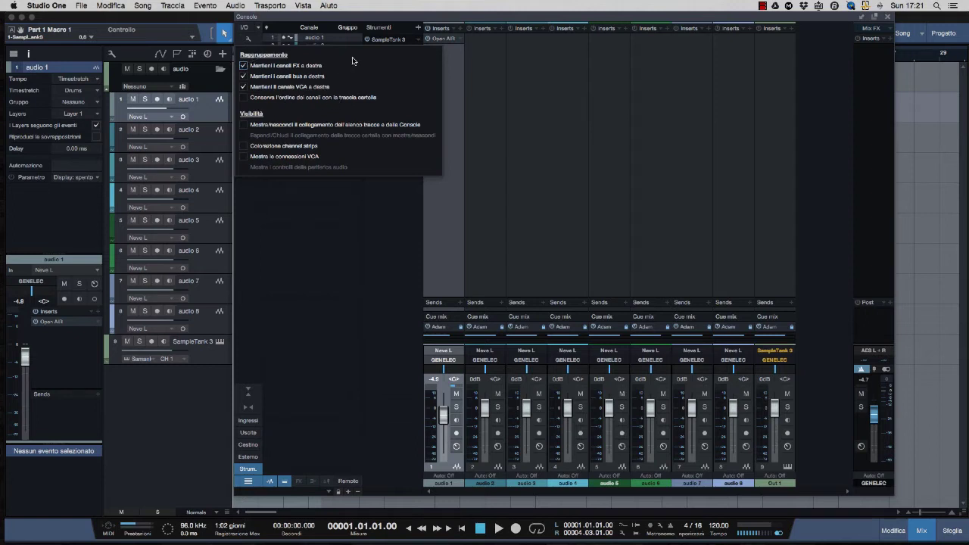
{"action": "left_click", "coordinate": [243, 126]}
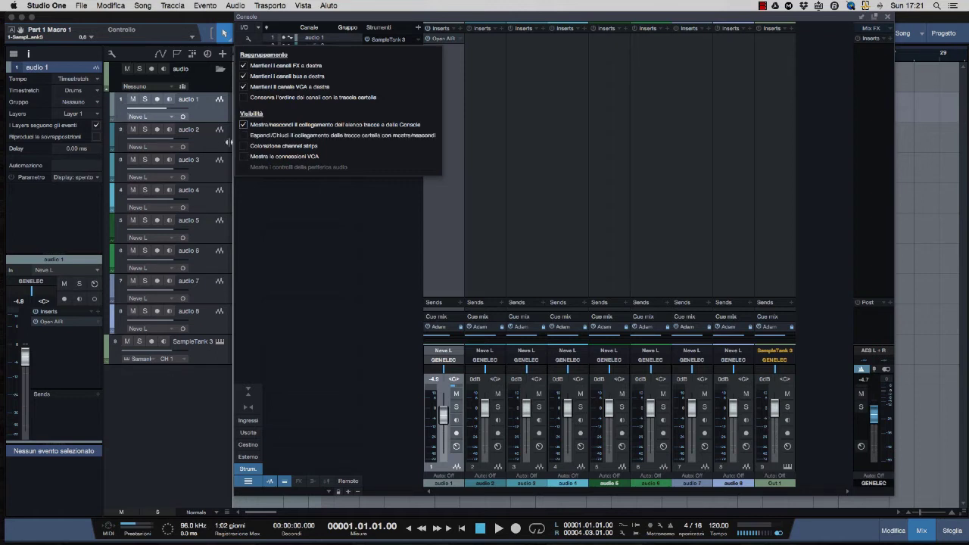
{"action": "left_click", "coordinate": [243, 124]}
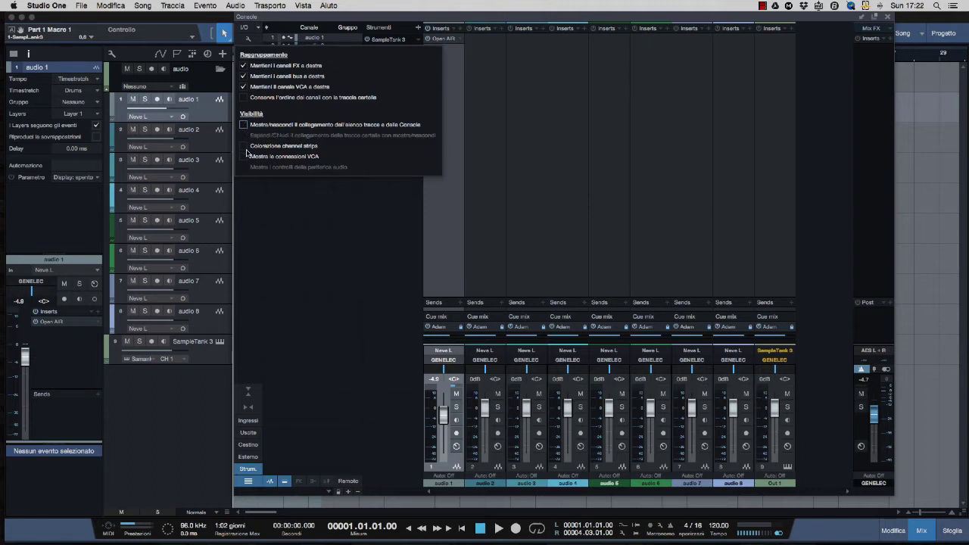
- Enable channel strip colouring in the console and change the audio 4 channel's colour to red
{"action": "left_click", "coordinate": [243, 146]}
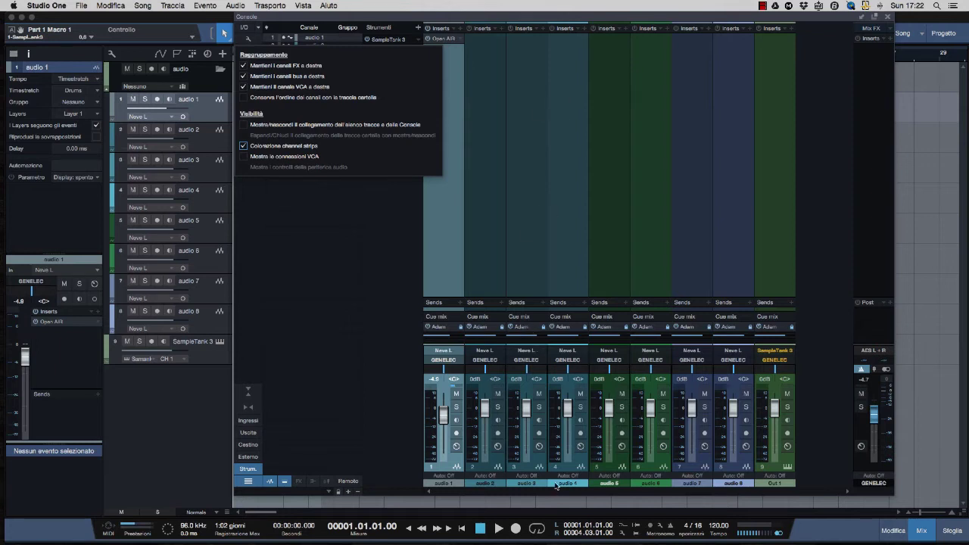
{"action": "left_click", "coordinate": [555, 486]}
{"action": "left_click", "coordinate": [555, 486]}
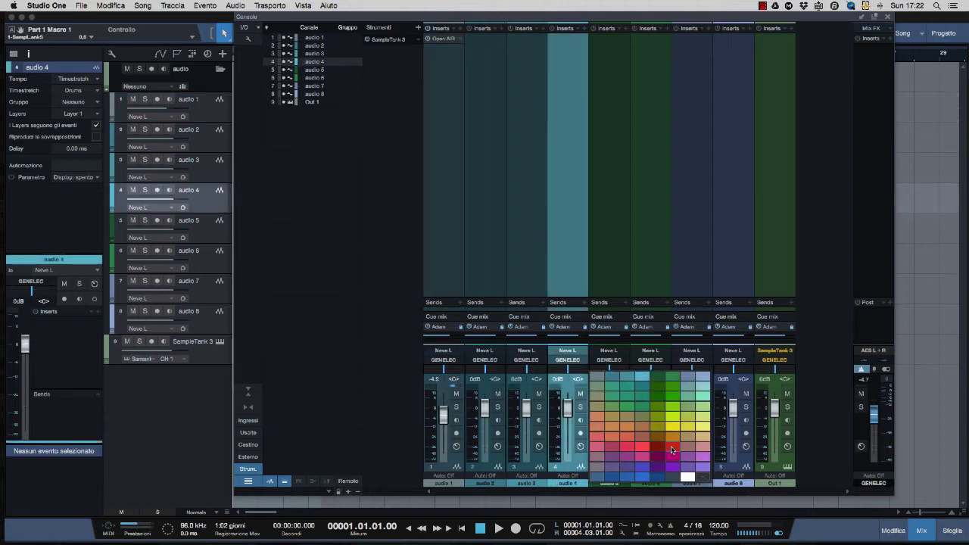
{"action": "left_click", "coordinate": [670, 455]}
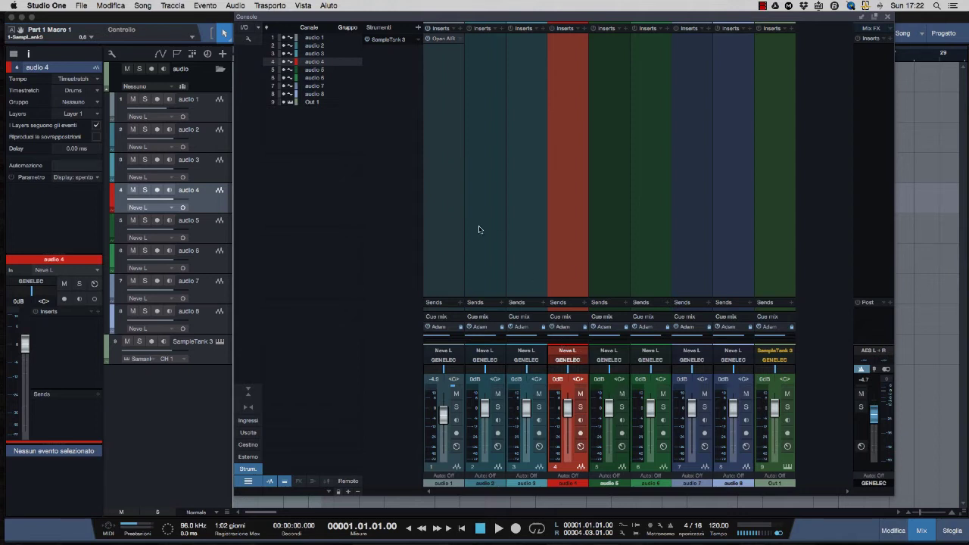
- Disable channel strip colouring in the console options, and try the VCA connections option, leaving it off
{"action": "left_click", "coordinate": [258, 29]}
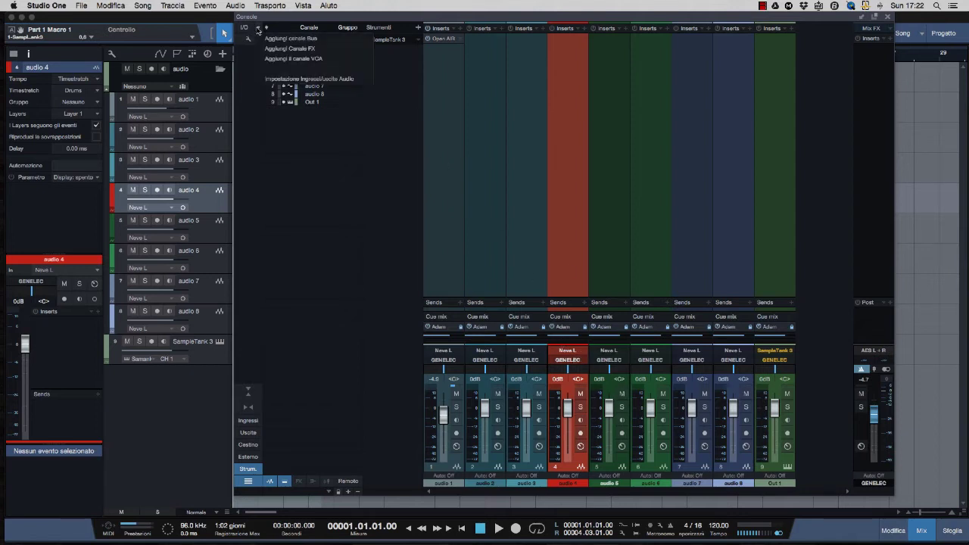
{"action": "left_click", "coordinate": [258, 30]}
{"action": "left_click", "coordinate": [248, 38]}
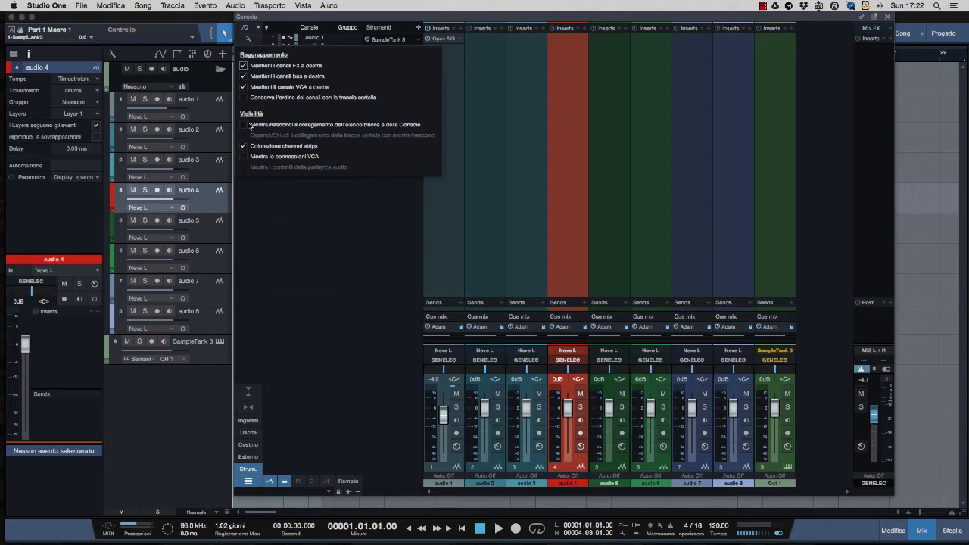
{"action": "left_click", "coordinate": [244, 146]}
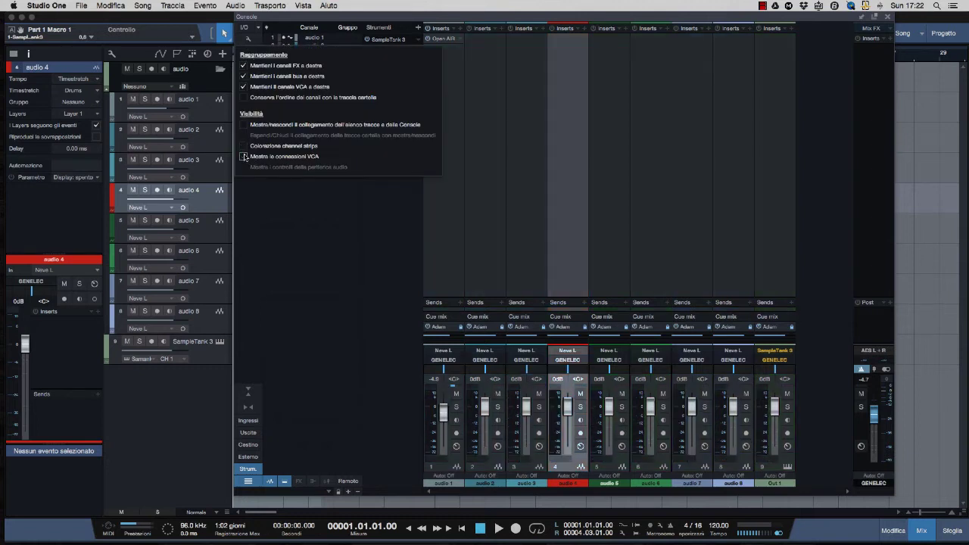
{"action": "left_click", "coordinate": [243, 156]}
{"action": "left_click", "coordinate": [244, 157]}
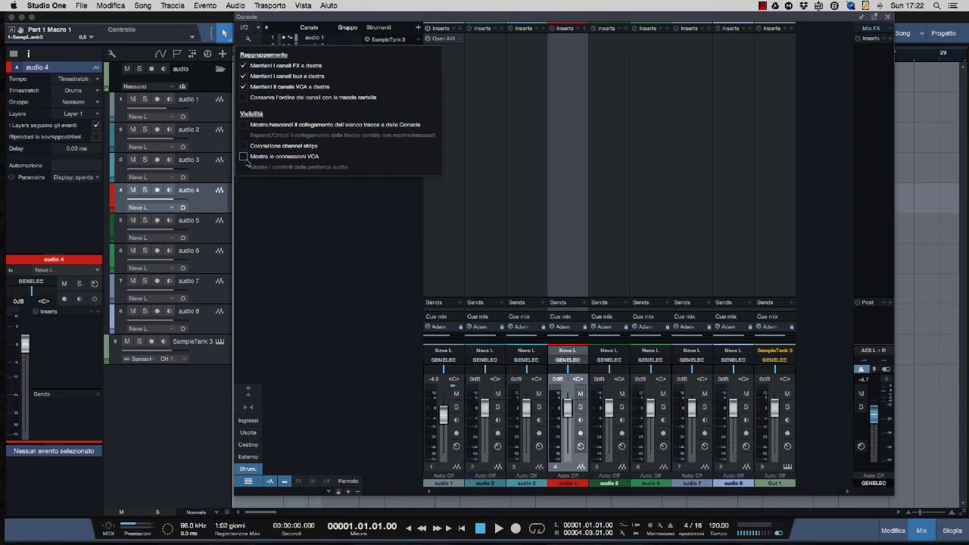
{"action": "left_click", "coordinate": [311, 230]}
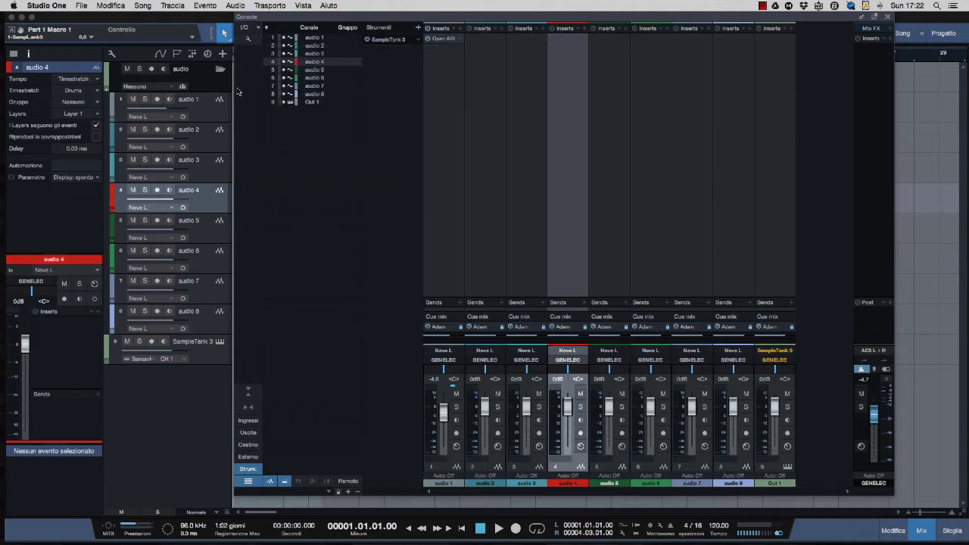
- Preview the console's small view and its narrow channel strips, returning to the large, normal-width layout
{"action": "left_click", "coordinate": [247, 391]}
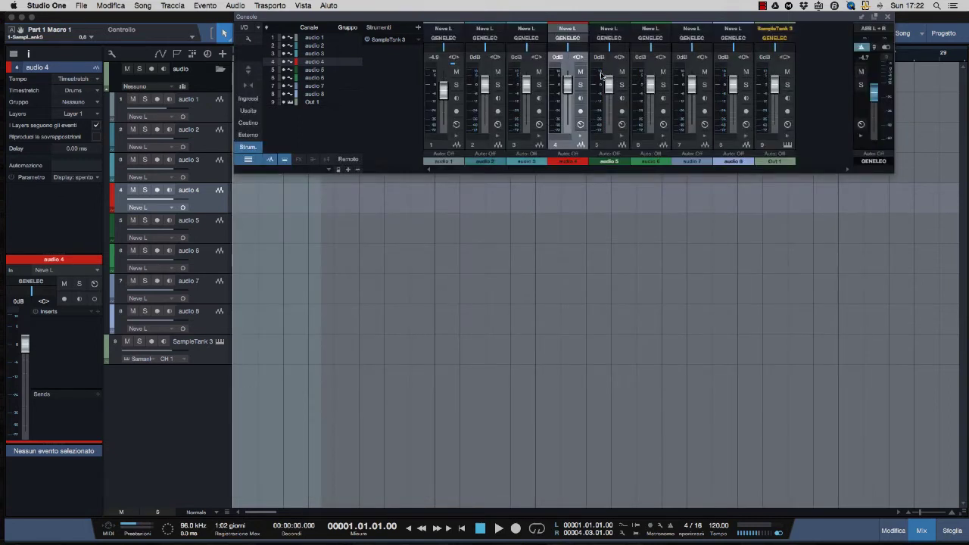
{"action": "left_click_drag", "start_coordinate": [521, 20], "coordinate": [523, 40]}
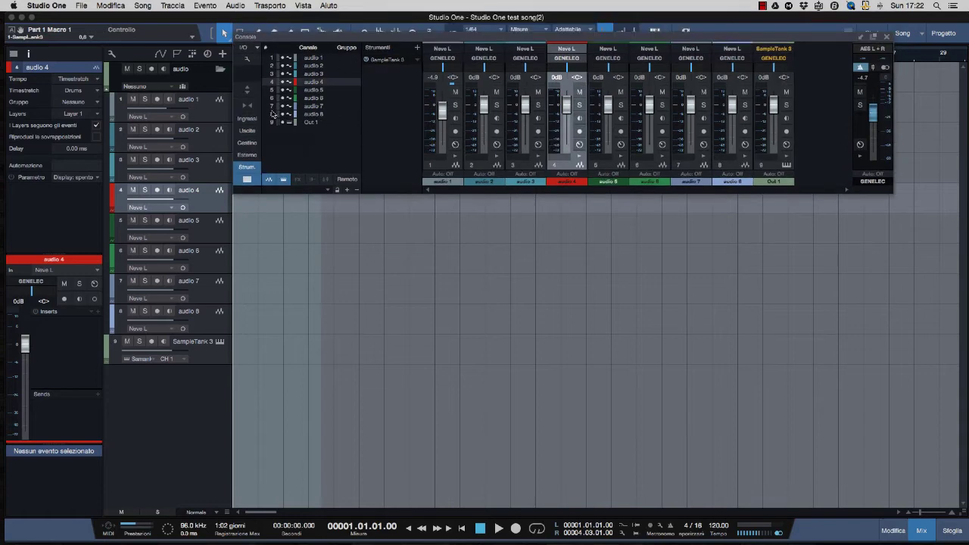
{"action": "left_click", "coordinate": [247, 89]}
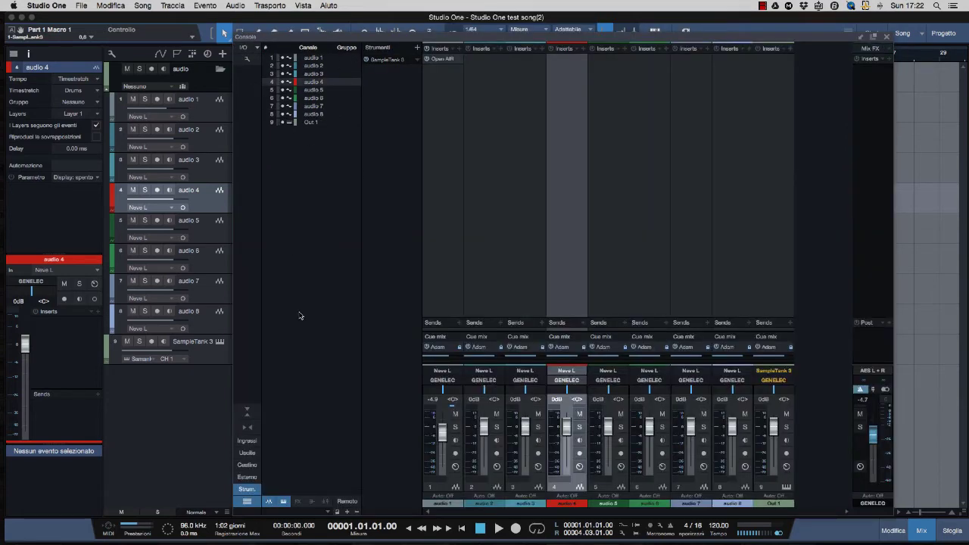
{"action": "left_click", "coordinate": [250, 428]}
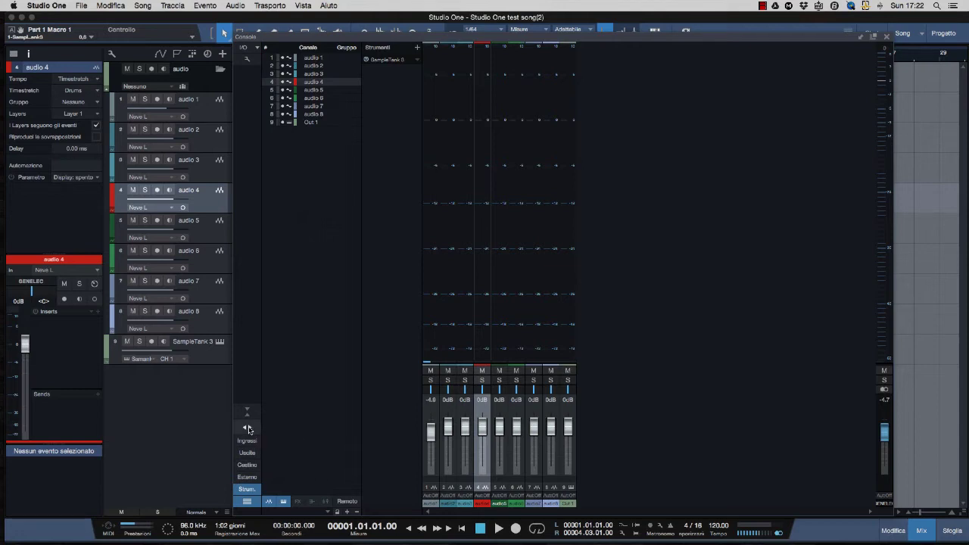
{"action": "left_click", "coordinate": [250, 430]}
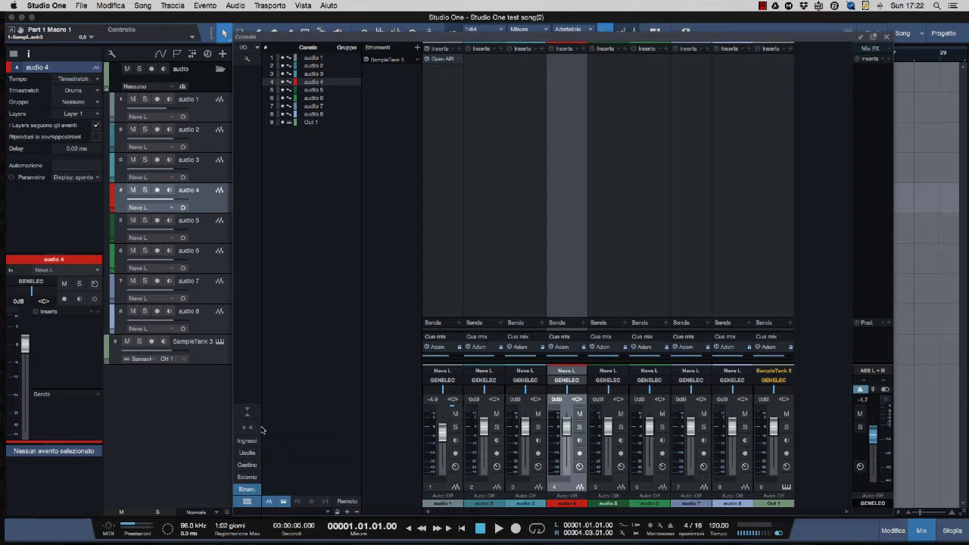
- Show the console's input channels and its output channels in turn, hiding each set again
{"action": "left_click", "coordinate": [249, 443]}
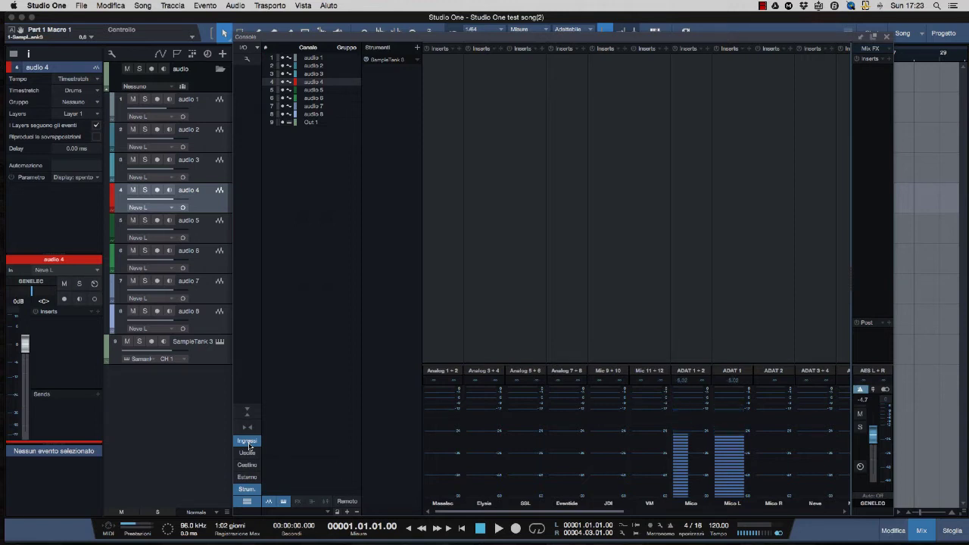
{"action": "left_click", "coordinate": [248, 442]}
{"action": "left_click", "coordinate": [247, 452]}
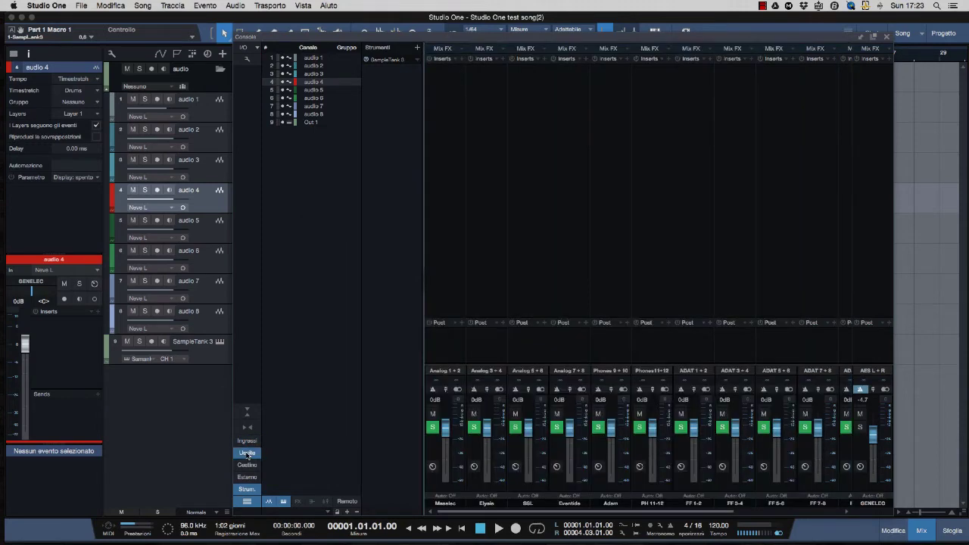
{"action": "left_click", "coordinate": [248, 454]}
- View the console's trash and external devices lists, hiding each again, and toggle the instruments list off and on
{"action": "left_click", "coordinate": [247, 466]}
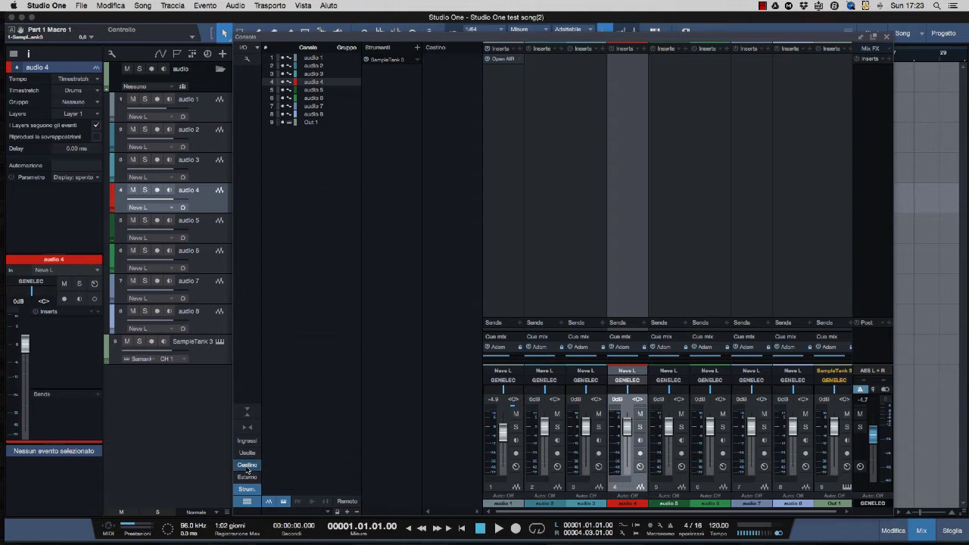
{"action": "left_click", "coordinate": [247, 467]}
{"action": "left_click", "coordinate": [247, 477]}
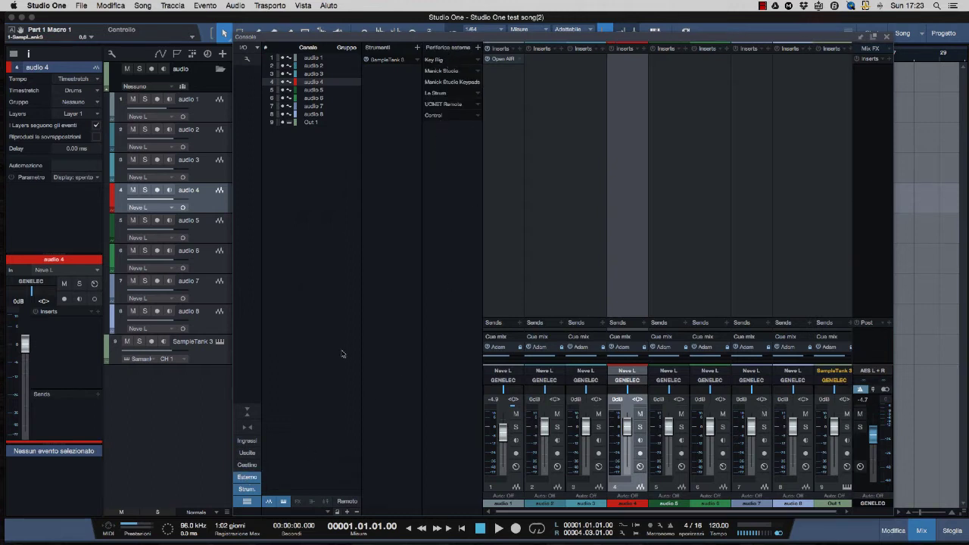
{"action": "left_click", "coordinate": [248, 478]}
{"action": "left_click", "coordinate": [248, 489]}
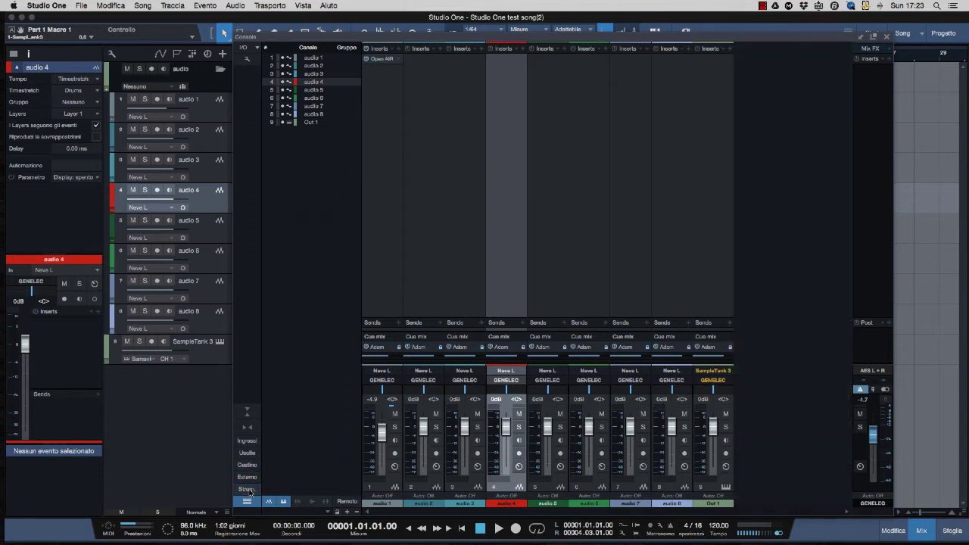
{"action": "left_click", "coordinate": [248, 489]}
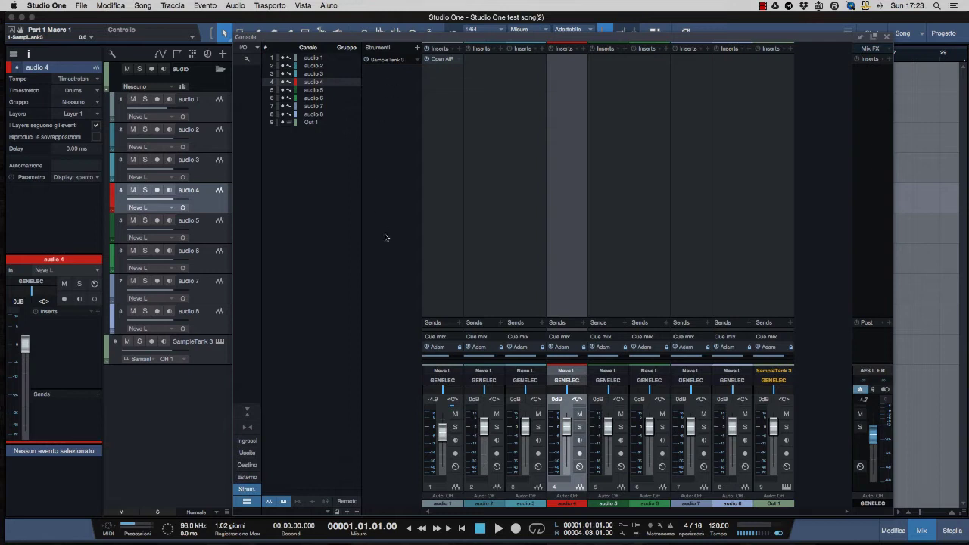
- Add the A.N.A x64 virtual instrument from the JJ Instruments folder to the console's instruments list
{"action": "left_click", "coordinate": [416, 47]}
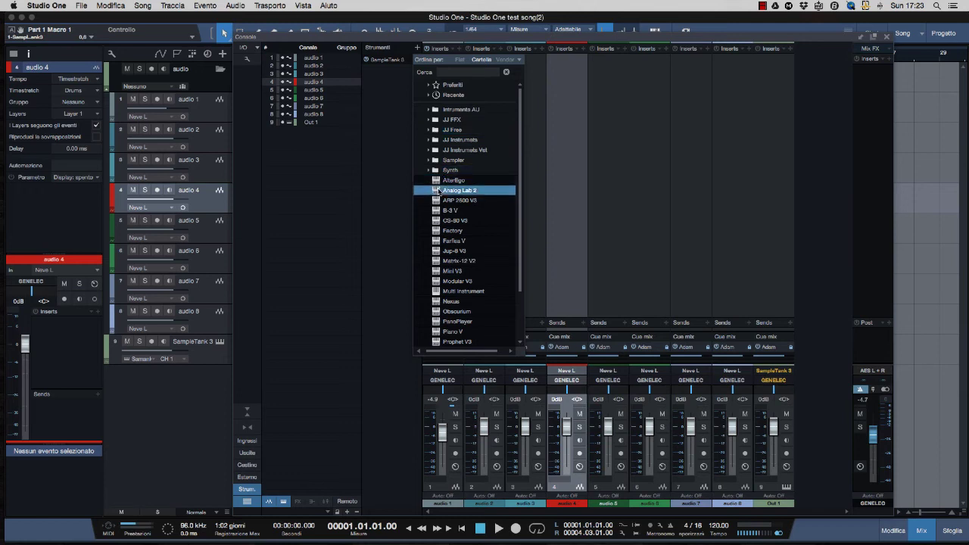
{"action": "left_click", "coordinate": [448, 139]}
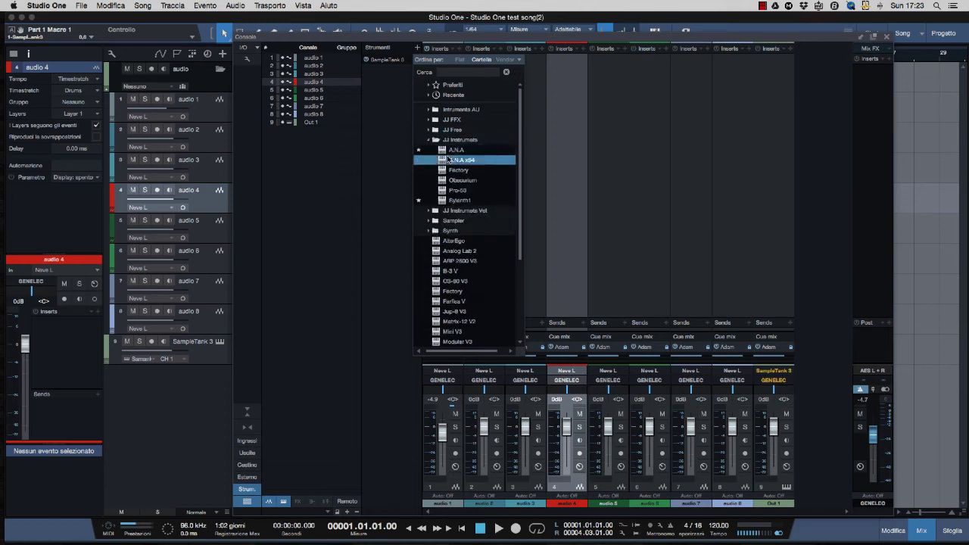
{"action": "double_click", "coordinate": [442, 160]}
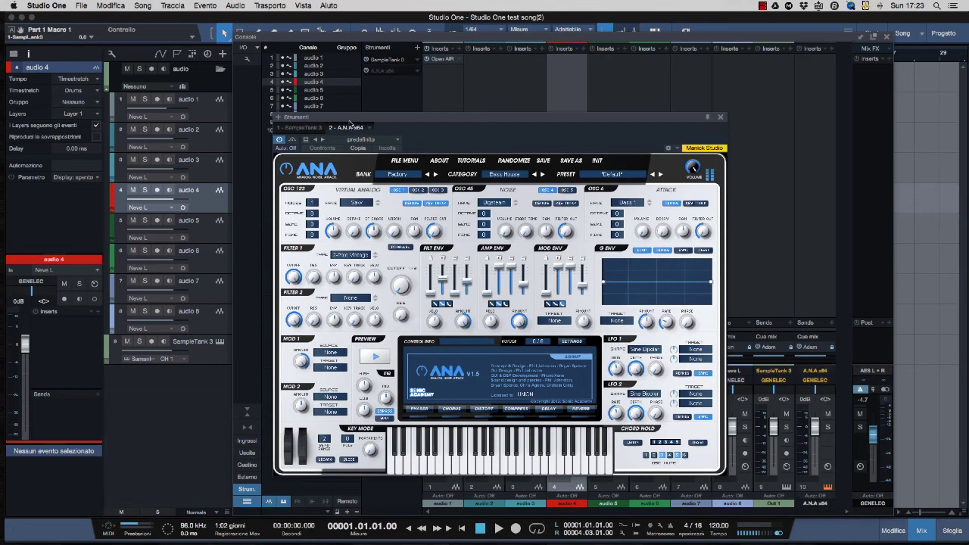
- Close the A.N.A x64 instrument window and hide the console's instruments list, leaving the channel list displayed
{"action": "left_click_drag", "start_coordinate": [349, 113], "coordinate": [488, 113]}
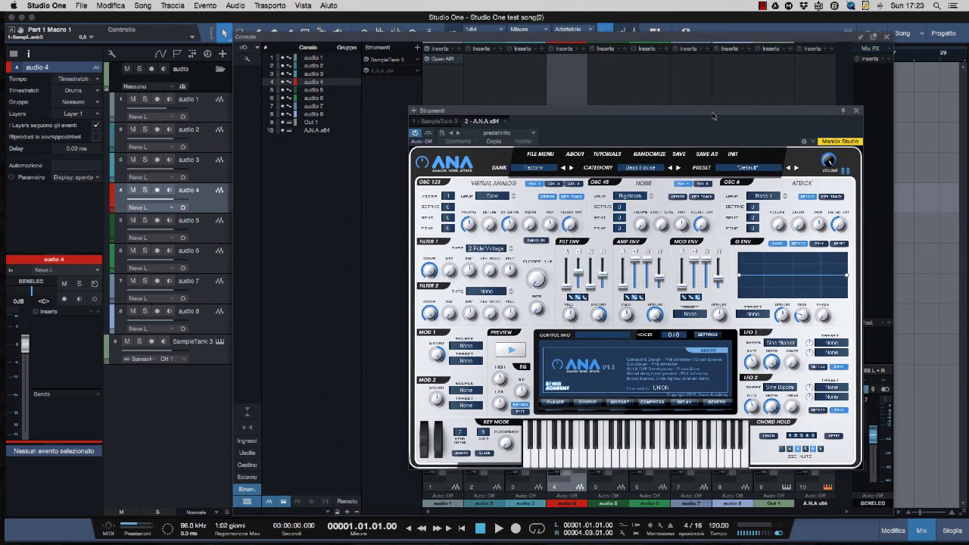
{"action": "left_click", "coordinate": [855, 110]}
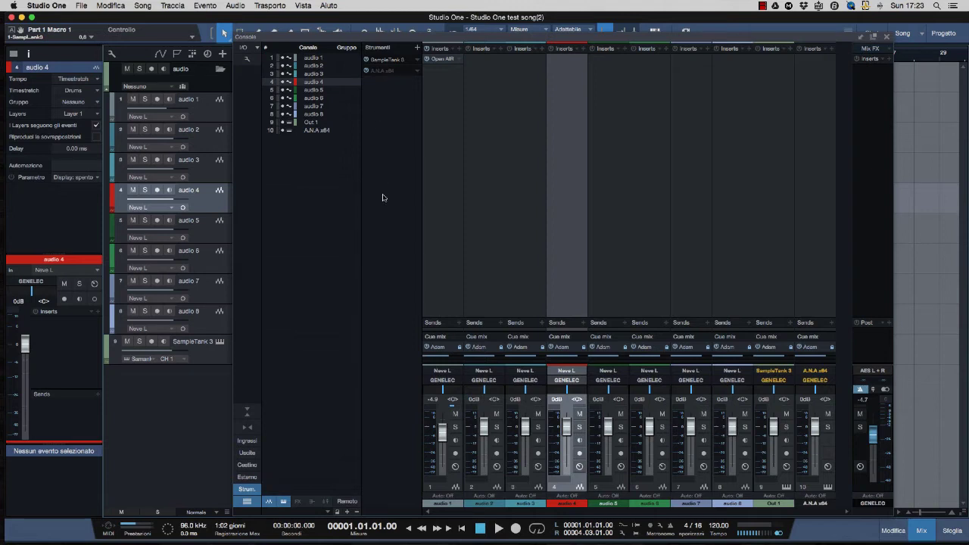
{"action": "left_click", "coordinate": [247, 502]}
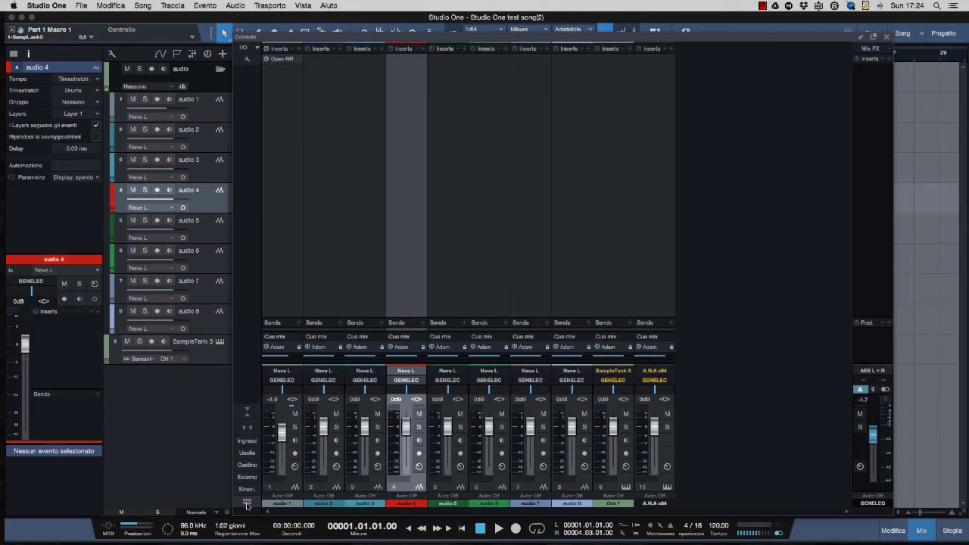
{"action": "left_click", "coordinate": [247, 504]}
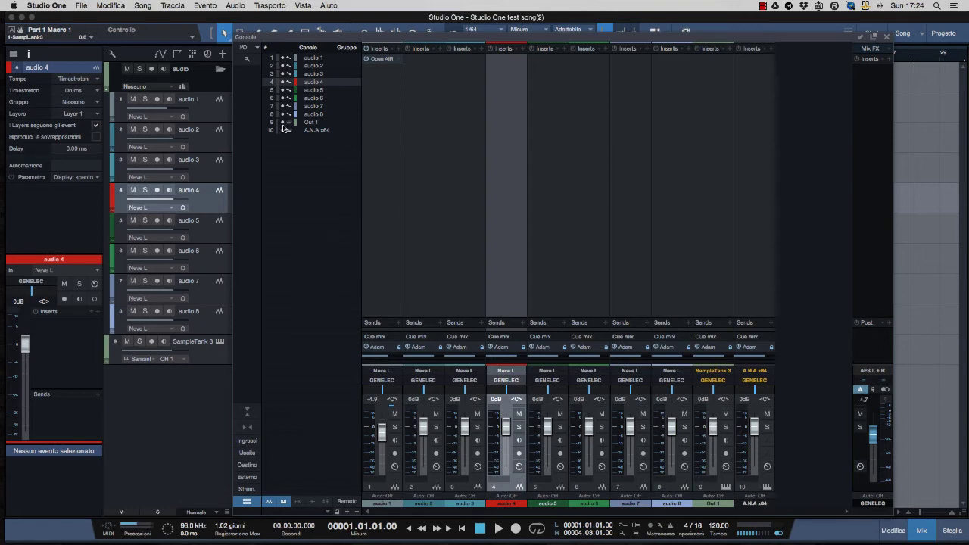
- Hide the Out 1 and A.N.A x64 channels in the channel list, and move the audio 4 channel to directly after audio 6
{"action": "left_click_drag", "start_coordinate": [283, 123], "coordinate": [281, 131]}
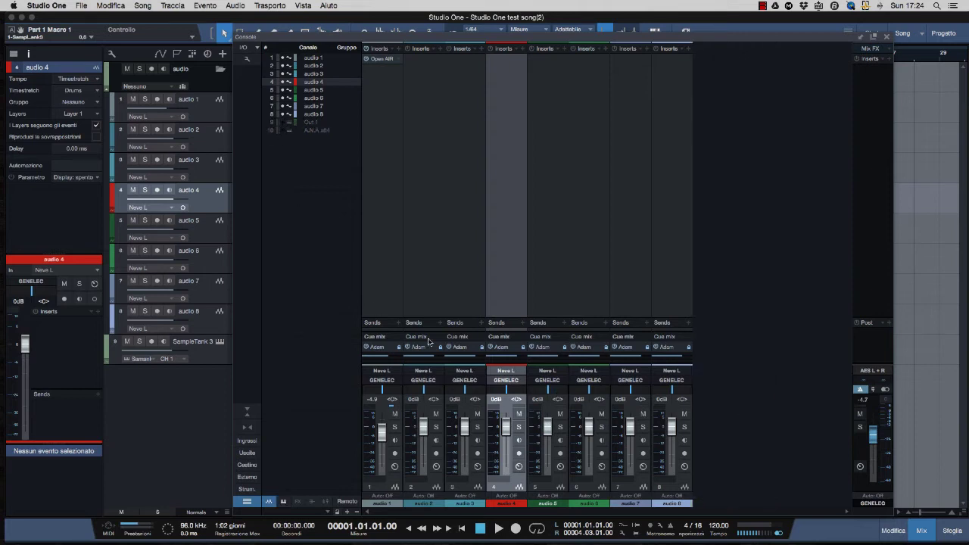
{"action": "left_click_drag", "start_coordinate": [526, 490], "coordinate": [568, 482]}
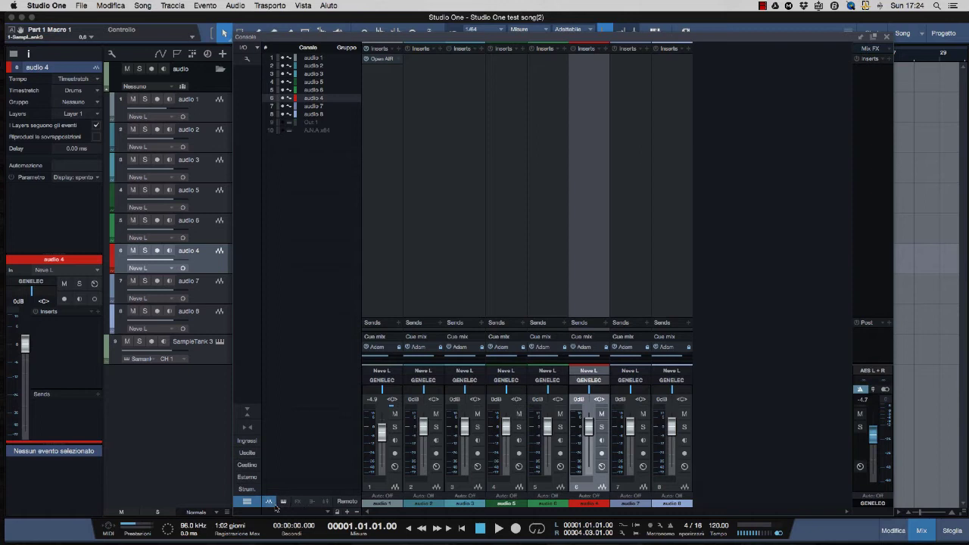
- Toggle the console's audio channels and its instrument channels off and on as groups, ending with the instrument channels hidden
{"action": "left_click", "coordinate": [269, 503]}
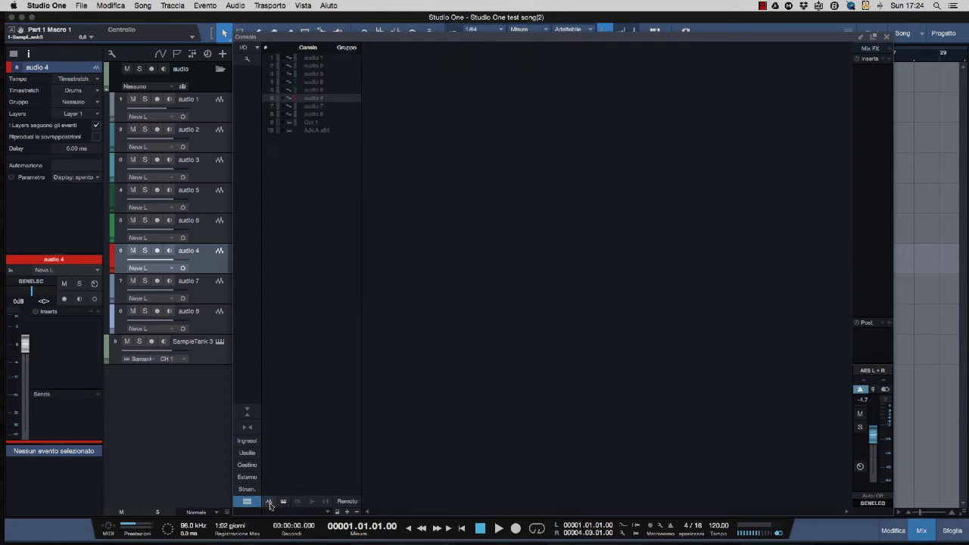
{"action": "left_click", "coordinate": [270, 504]}
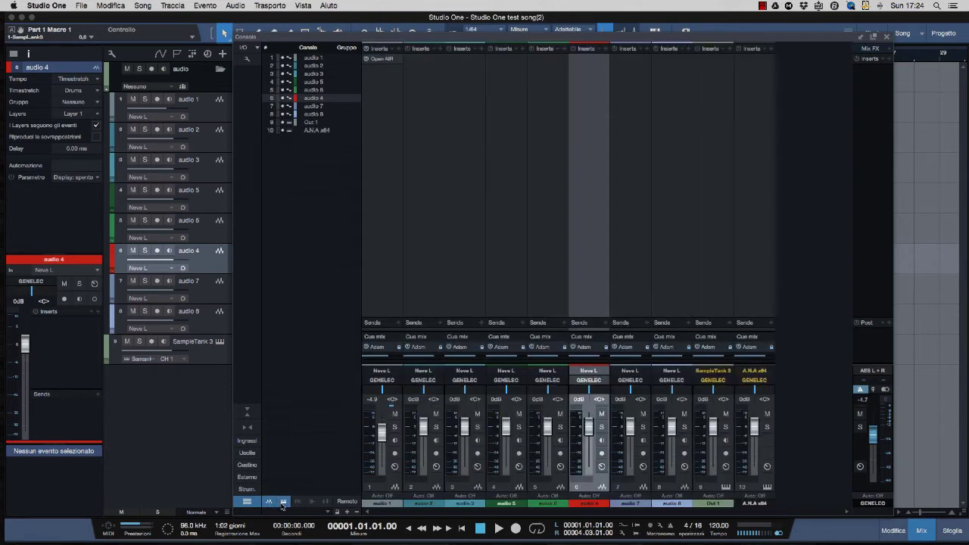
{"action": "left_click", "coordinate": [283, 503]}
{"action": "left_click", "coordinate": [282, 503]}
{"action": "left_click", "coordinate": [283, 502]}
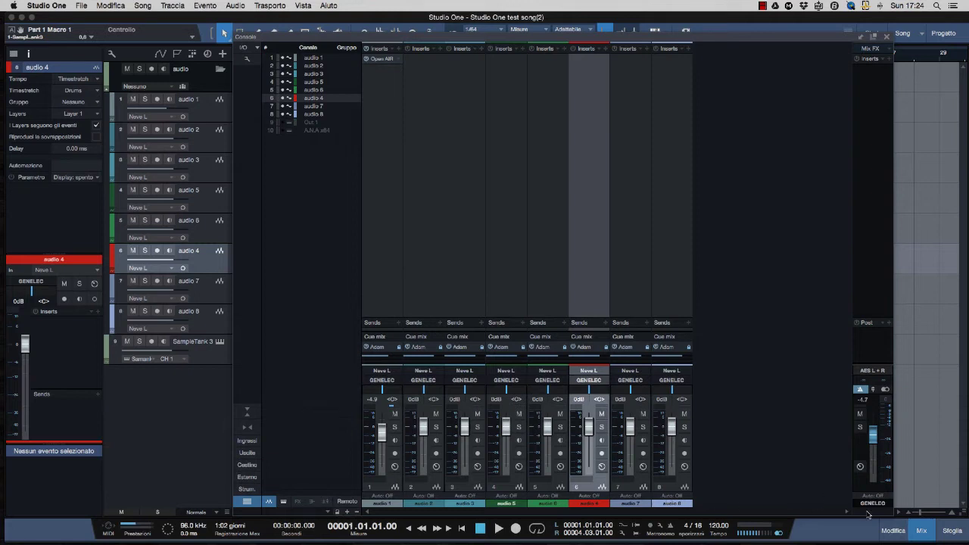
- Enlarge the detached console window towards the lower-right corner of the screen and set the GENELEC main output fader to -1.3 dB
{"action": "left_click", "coordinate": [897, 512]}
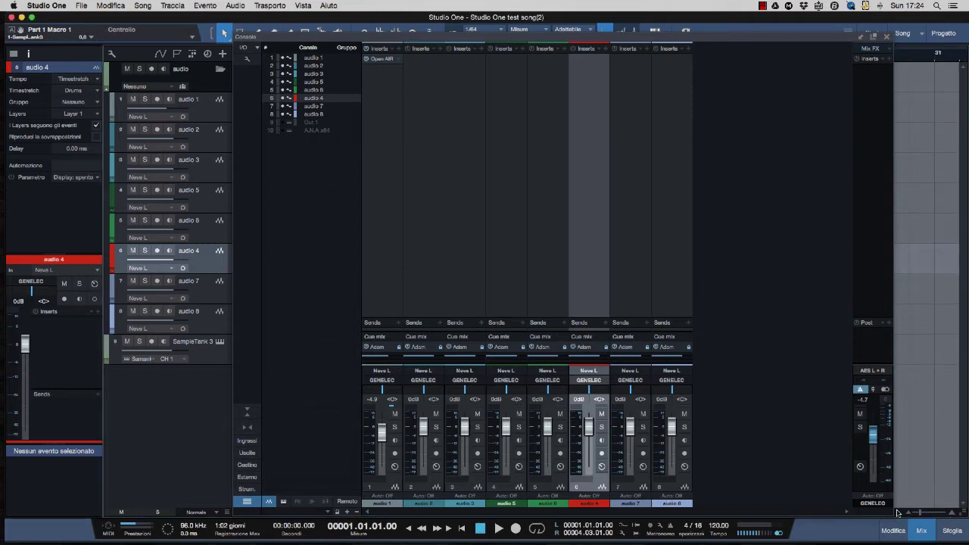
{"action": "left_click_drag", "start_coordinate": [897, 512], "coordinate": [960, 529]}
{"action": "mouse_move", "coordinate": [937, 458]}
{"action": "left_mouse_down"}
{"action": "mouse_move", "coordinate": [941, 436]}
{"action": "mouse_move", "coordinate": [943, 445]}
{"action": "left_mouse_up"}
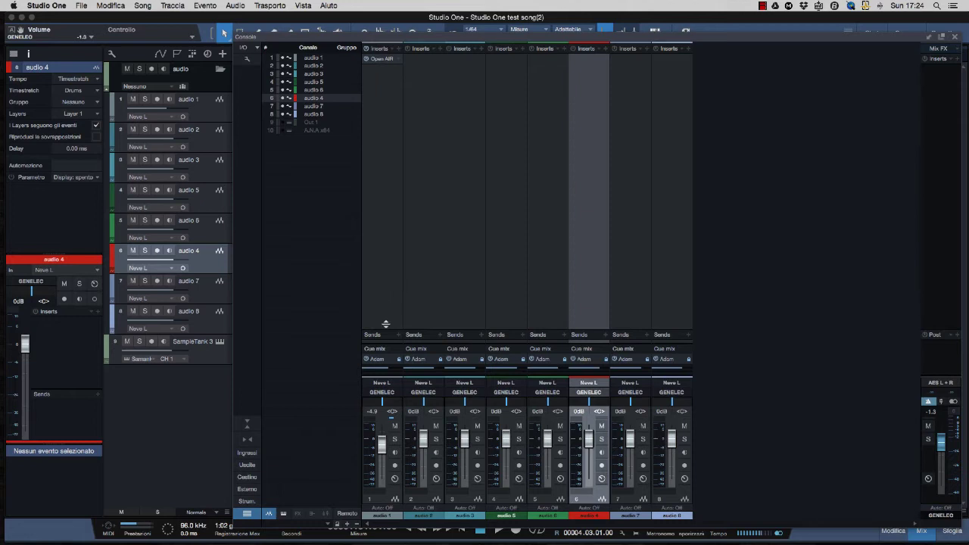
- Enlarge the sends area of the console channels and review audio 1's input and output choices, choosing GENELEC as its output
{"action": "left_click_drag", "start_coordinate": [383, 331], "coordinate": [386, 284]}
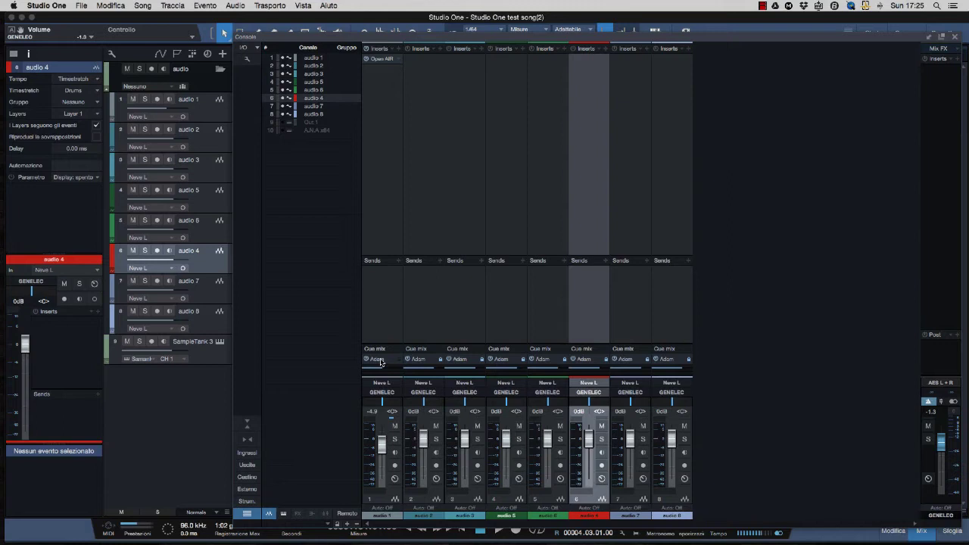
{"action": "left_click", "coordinate": [382, 383]}
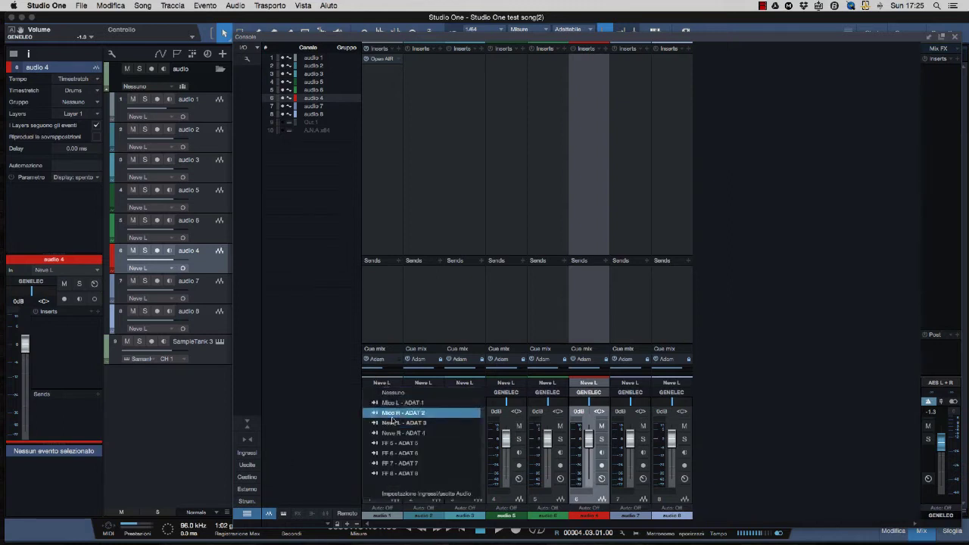
{"action": "left_click", "coordinate": [320, 405]}
{"action": "left_click", "coordinate": [381, 392]}
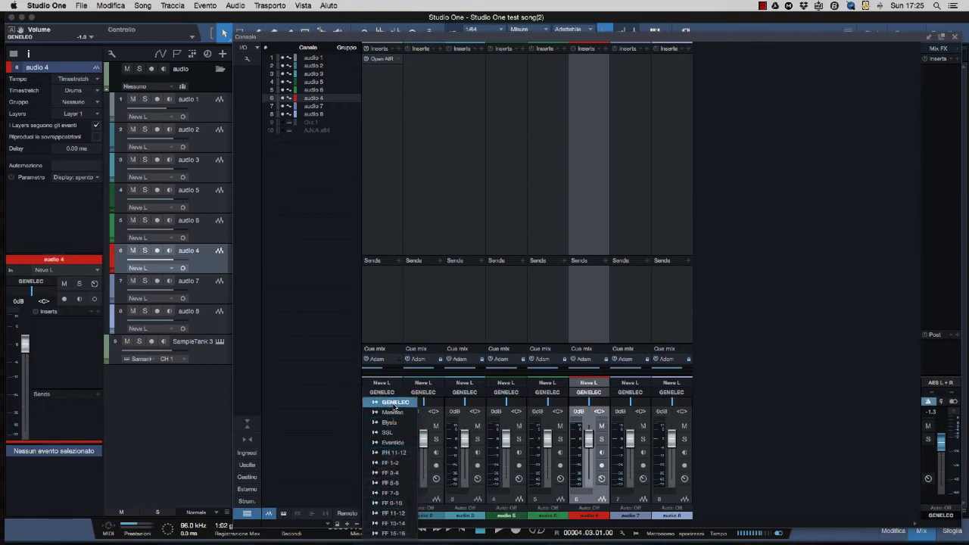
{"action": "left_click", "coordinate": [395, 403]}
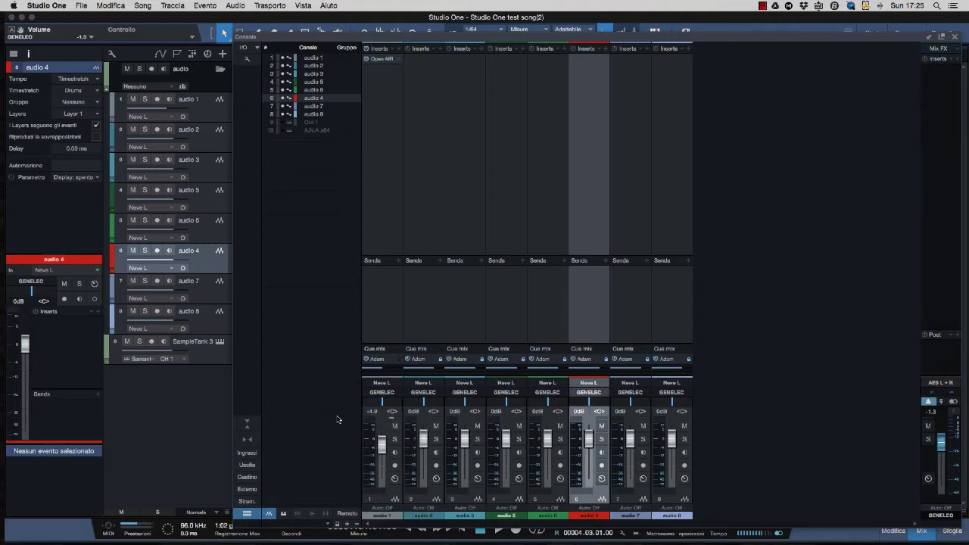
{"action": "left_click", "coordinate": [382, 393]}
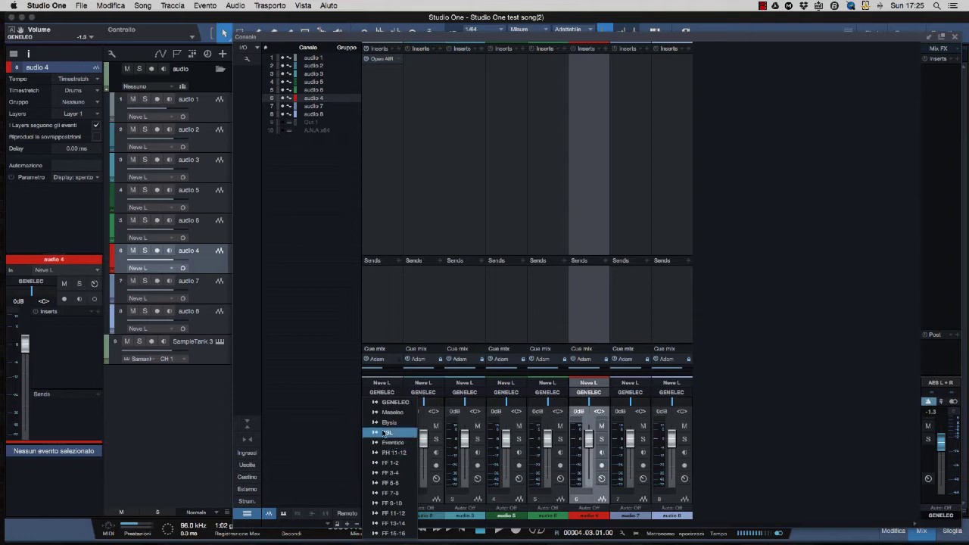
{"action": "left_click", "coordinate": [339, 421]}
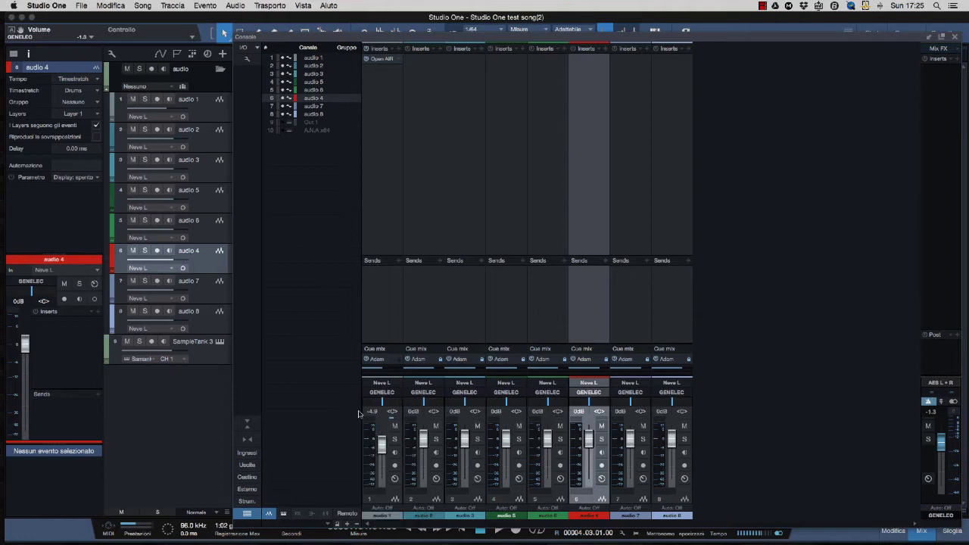
- Try audio 1's pan control, leaving it centred, and set the channel's fader to -2.5 dB
{"action": "mouse_move", "coordinate": [382, 402]}
{"action": "left_mouse_down"}
{"action": "mouse_move", "coordinate": [373, 404]}
{"action": "mouse_move", "coordinate": [384, 404]}
{"action": "left_mouse_up"}
{"action": "left_click_drag", "start_coordinate": [380, 456], "coordinate": [382, 443]}
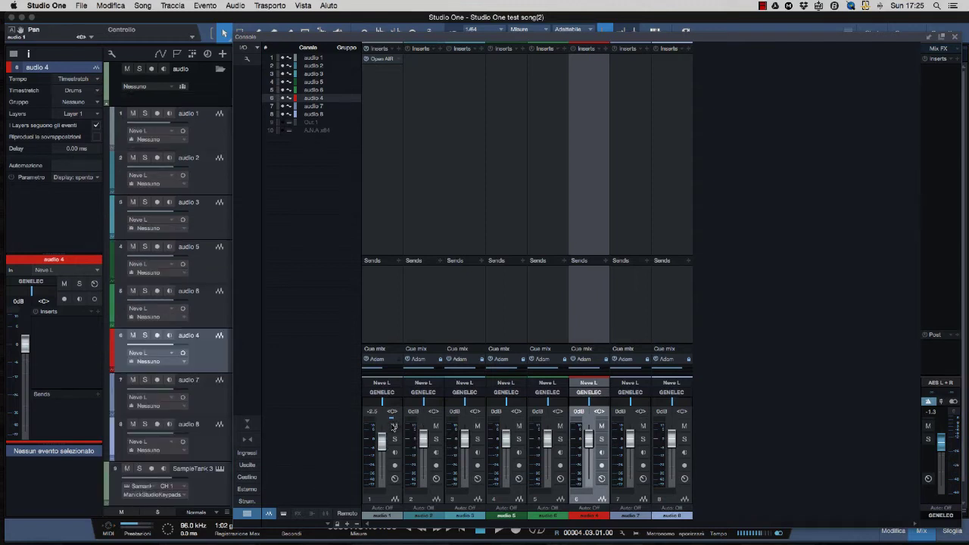
- Switch audio 1's mute, solo, input monitoring and record arming on and off in turn
{"action": "left_click", "coordinate": [394, 426]}
{"action": "left_click", "coordinate": [394, 428]}
{"action": "left_click", "coordinate": [394, 440]}
{"action": "left_click", "coordinate": [394, 440]}
{"action": "left_click", "coordinate": [394, 454]}
{"action": "left_click", "coordinate": [394, 453]}
{"action": "left_click", "coordinate": [394, 466]}
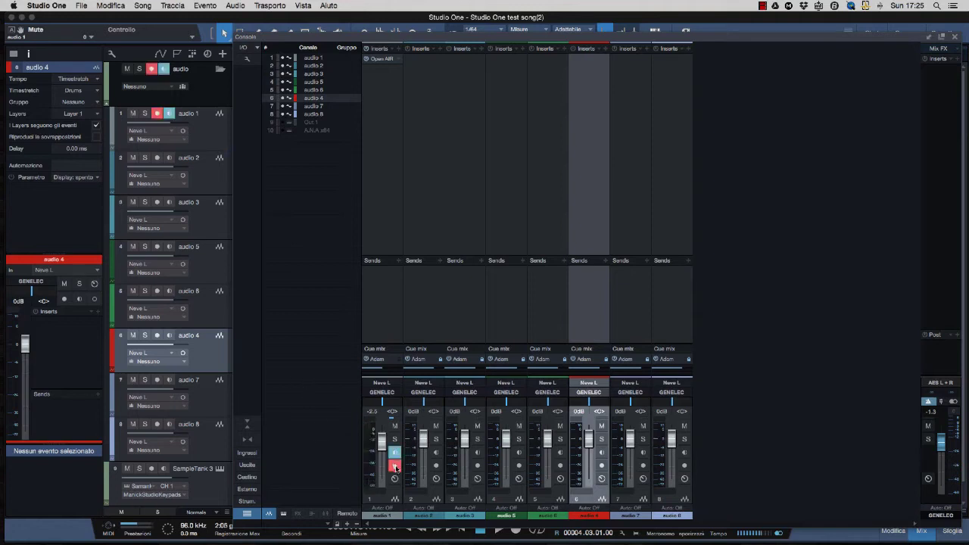
{"action": "left_click", "coordinate": [394, 467]}
- Open audio 1's channel editor, move its window clear of the channel's inserts, and select the audio 1 channel
{"action": "left_click", "coordinate": [394, 479]}
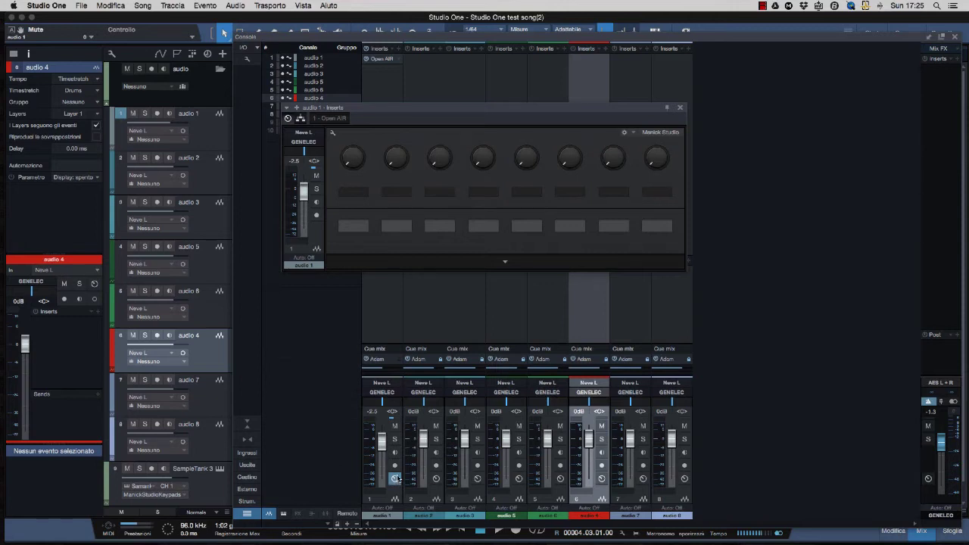
{"action": "left_click_drag", "start_coordinate": [385, 111], "coordinate": [517, 157]}
{"action": "left_click", "coordinate": [385, 80]}
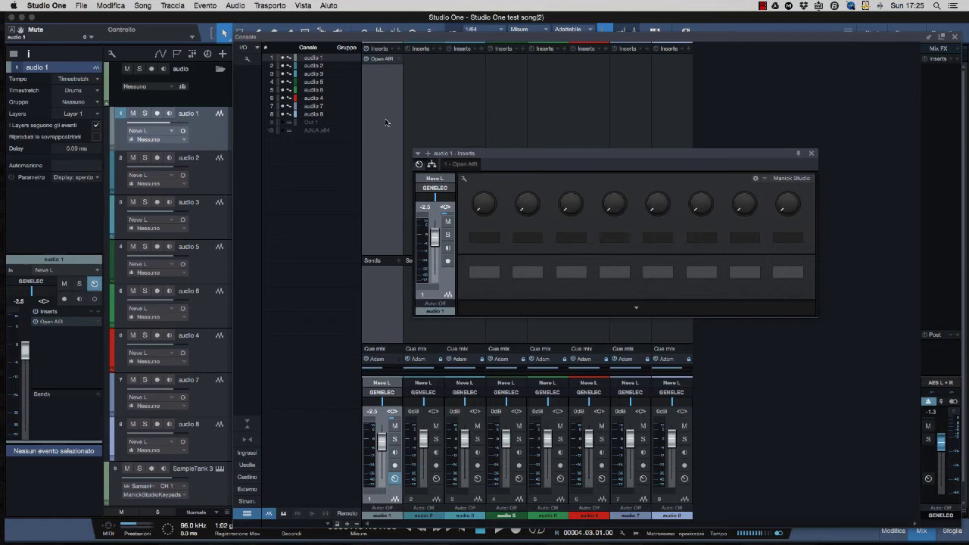
- Search the plug-ins for "psp" and add PSP MicroWarmer to audio 1's inserts
{"action": "left_click", "coordinate": [401, 50]}
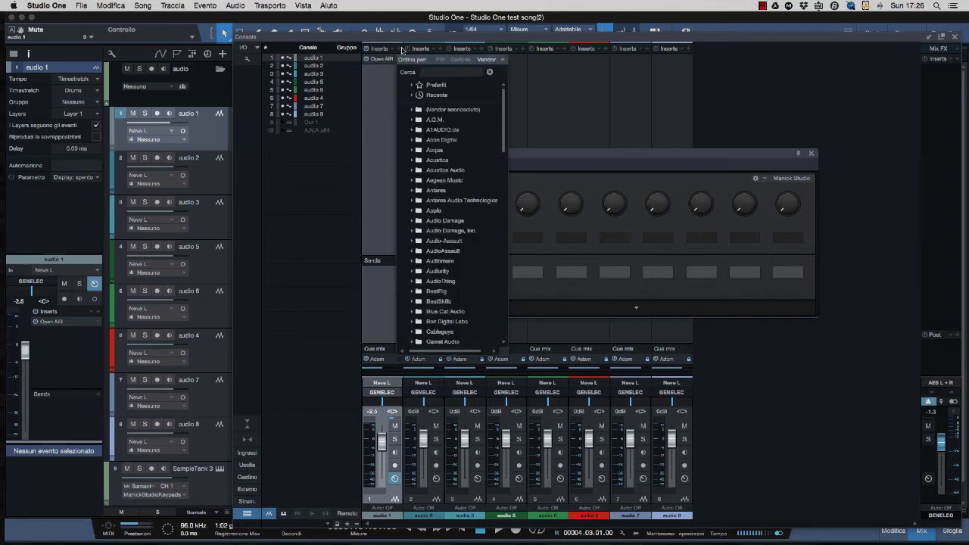
{"action": "left_click", "coordinate": [435, 72]}
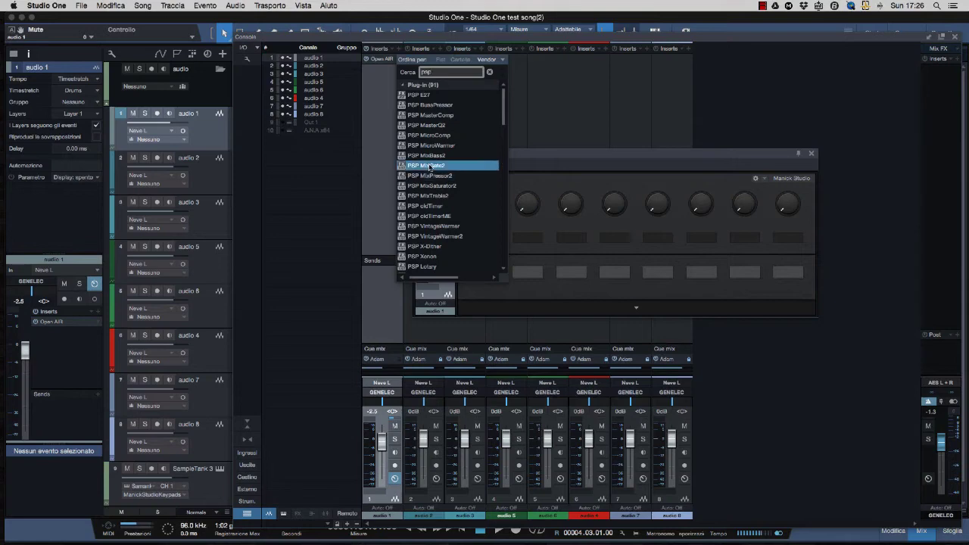
{"action": "left_click", "coordinate": [444, 145]}
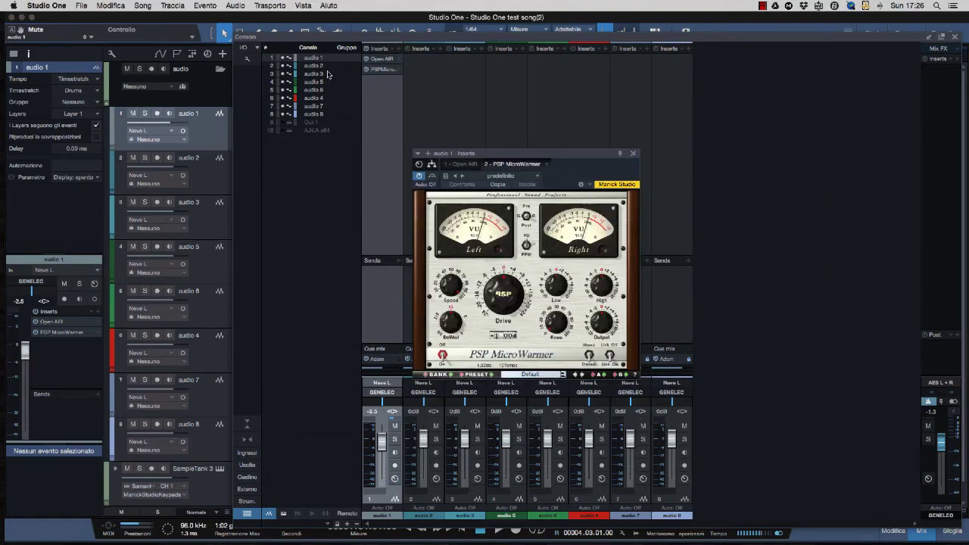
- Add the PSP oldTimer and PSP Lotary plug-ins to audio 1's inserts and close the plug-in window
{"action": "left_click", "coordinate": [401, 51]}
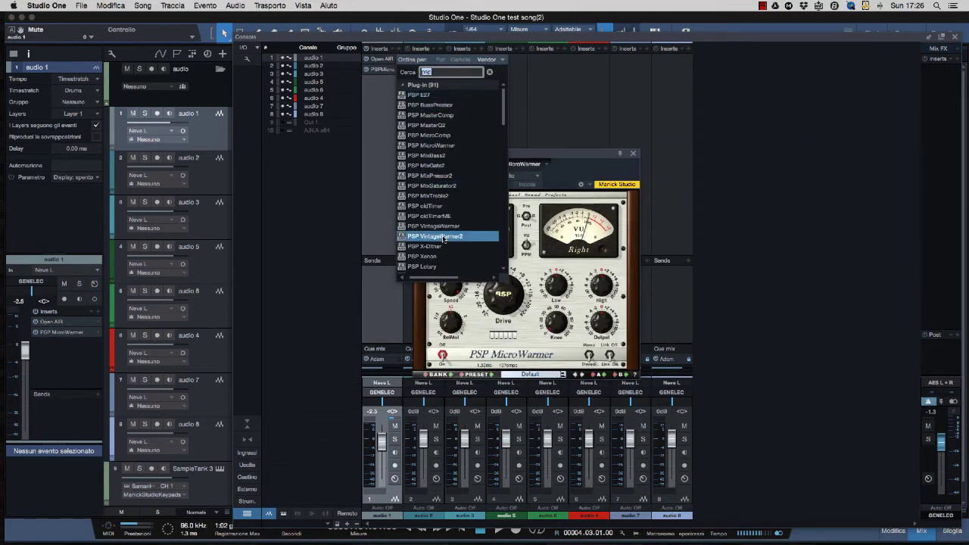
{"action": "left_click", "coordinate": [439, 206]}
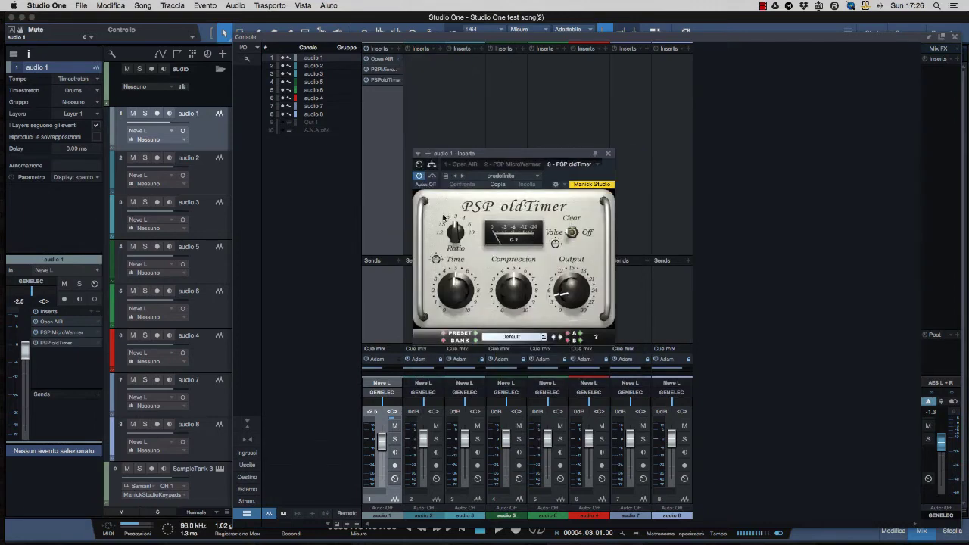
{"action": "left_click", "coordinate": [399, 52]}
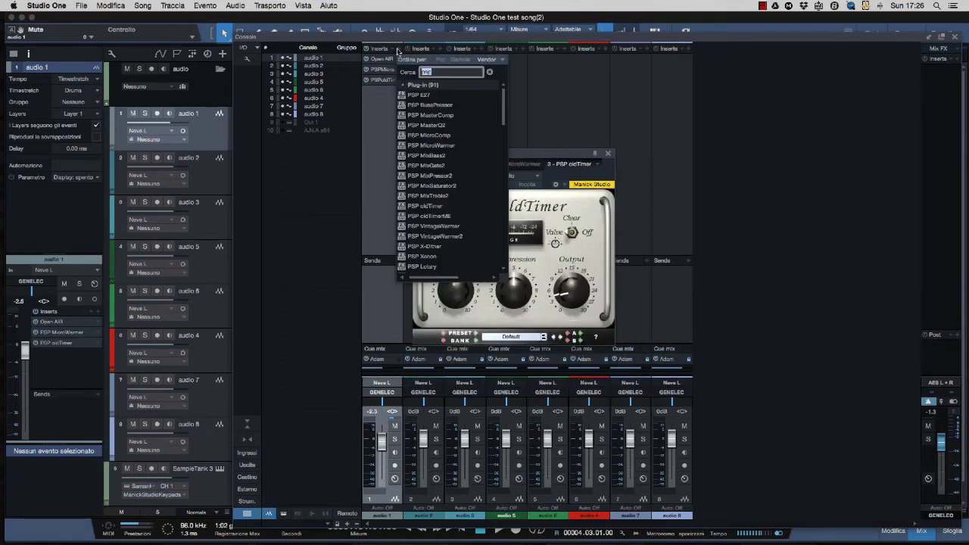
{"action": "scroll", "coordinate": [424, 227], "scroll_direction": "down", "scroll_amount": 3}
{"action": "left_click", "coordinate": [429, 207]}
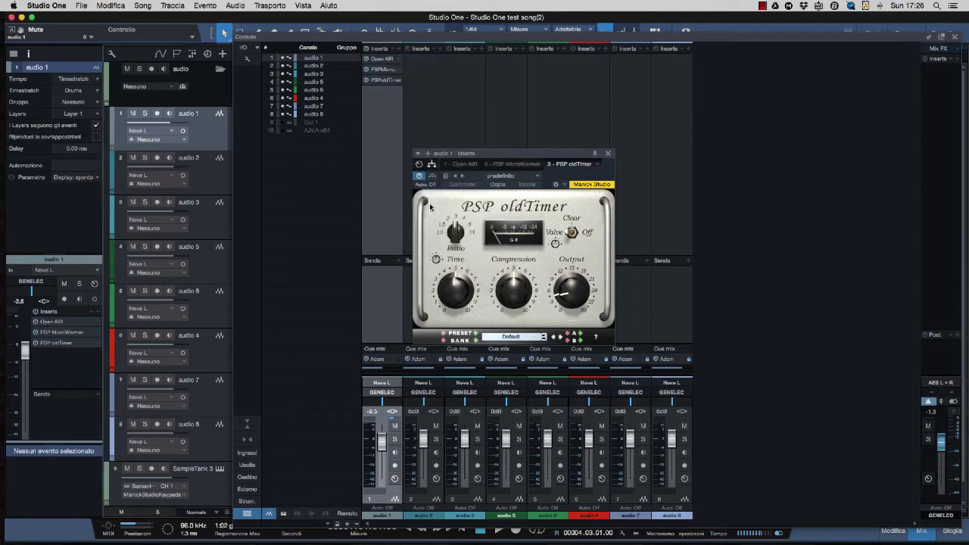
{"action": "left_click", "coordinate": [596, 157]}
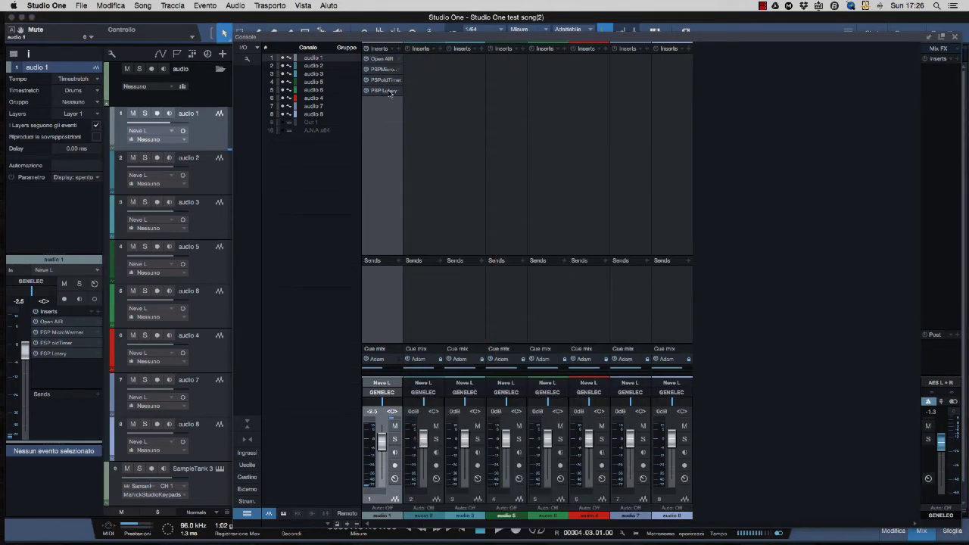
- Reorder audio 1's inserts so that PSP Lotary comes first and Open AIR comes last
{"action": "left_click_drag", "start_coordinate": [383, 93], "coordinate": [379, 68]}
{"action": "left_click_drag", "start_coordinate": [383, 100], "coordinate": [385, 104]}
- Open the routing view of audio 1's channel editor and place a splitter between PSP MicroWarmer and PSP oldTimer
{"action": "left_click", "coordinate": [395, 479]}
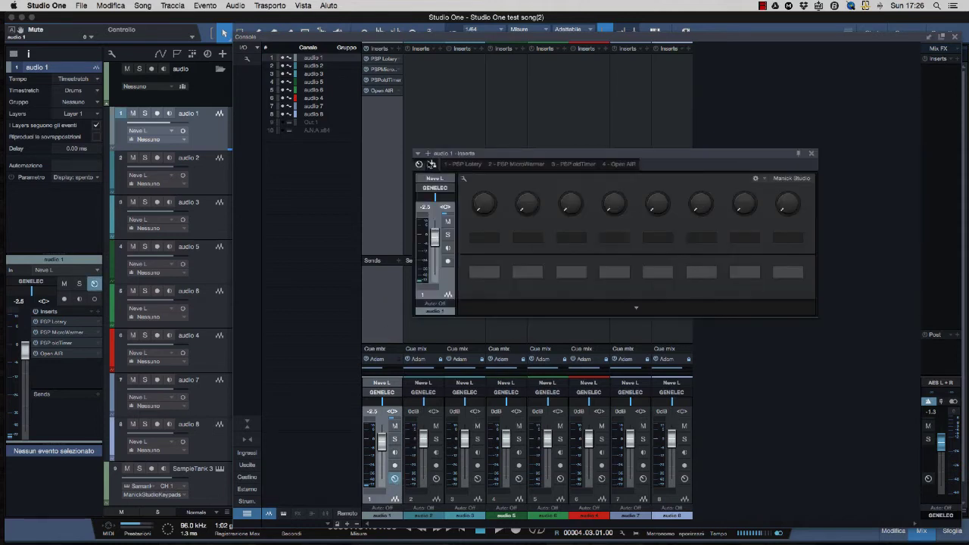
{"action": "left_click", "coordinate": [432, 164]}
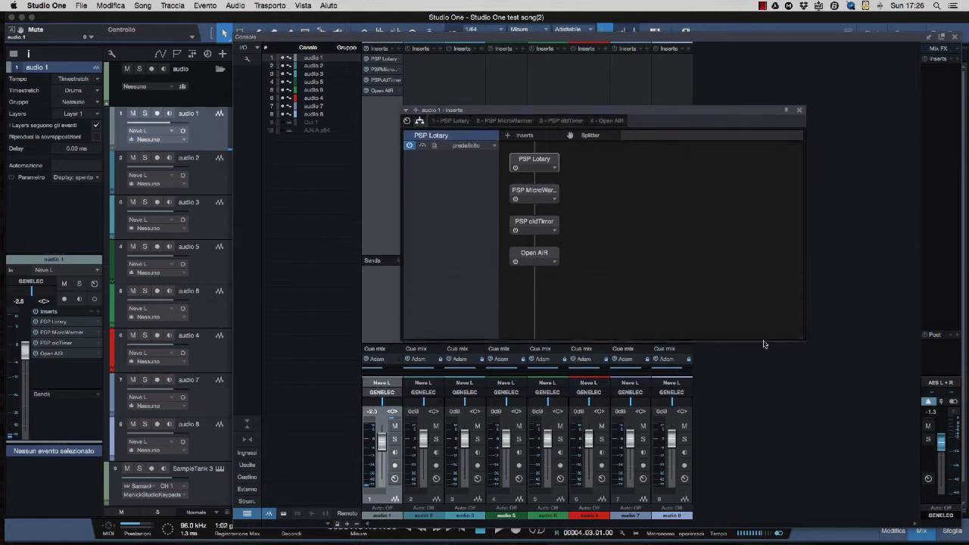
{"action": "left_click_drag", "start_coordinate": [588, 139], "coordinate": [535, 216]}
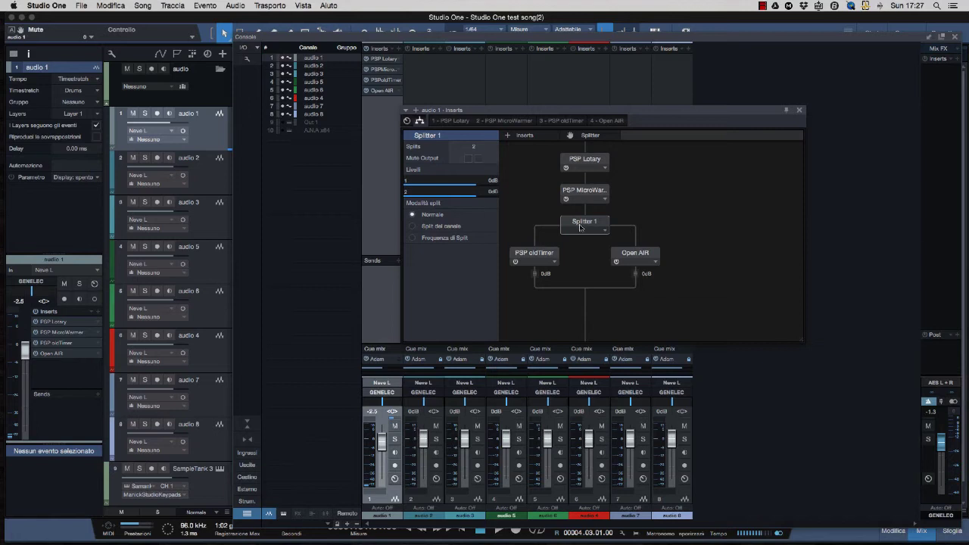
- Select PSP Lotary, PSP MicroWarmer and PSP oldTimer in turn in the routing view to inspect each device
{"action": "left_click", "coordinate": [589, 162]}
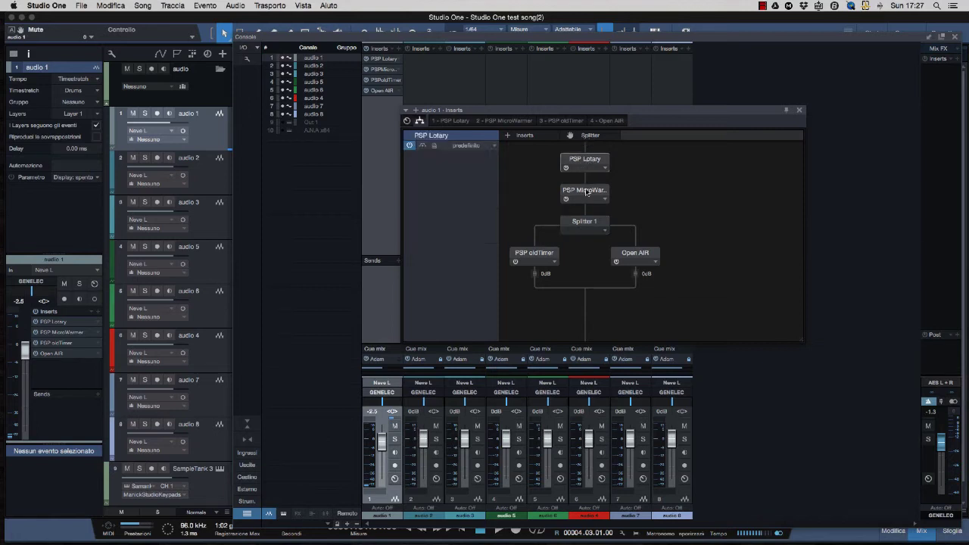
{"action": "left_click", "coordinate": [586, 192]}
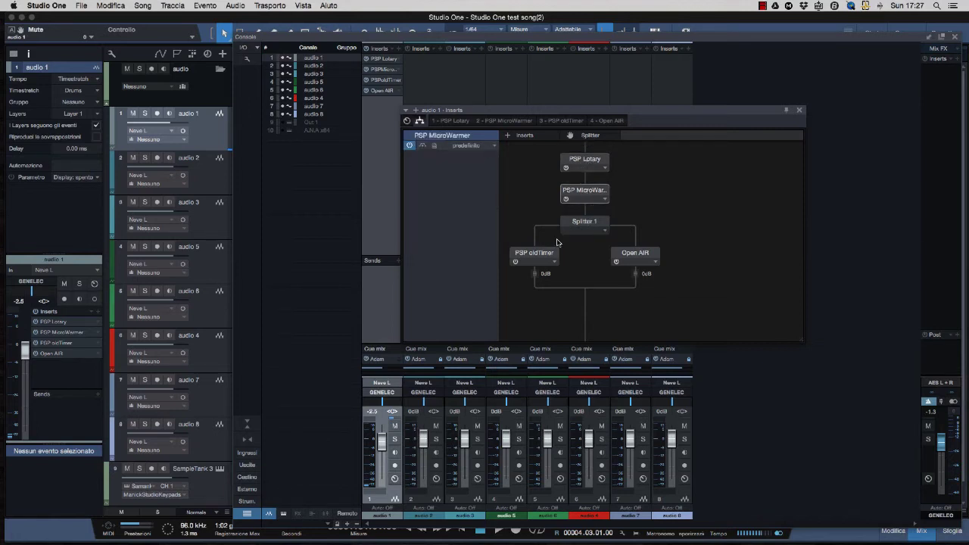
{"action": "left_click", "coordinate": [540, 259]}
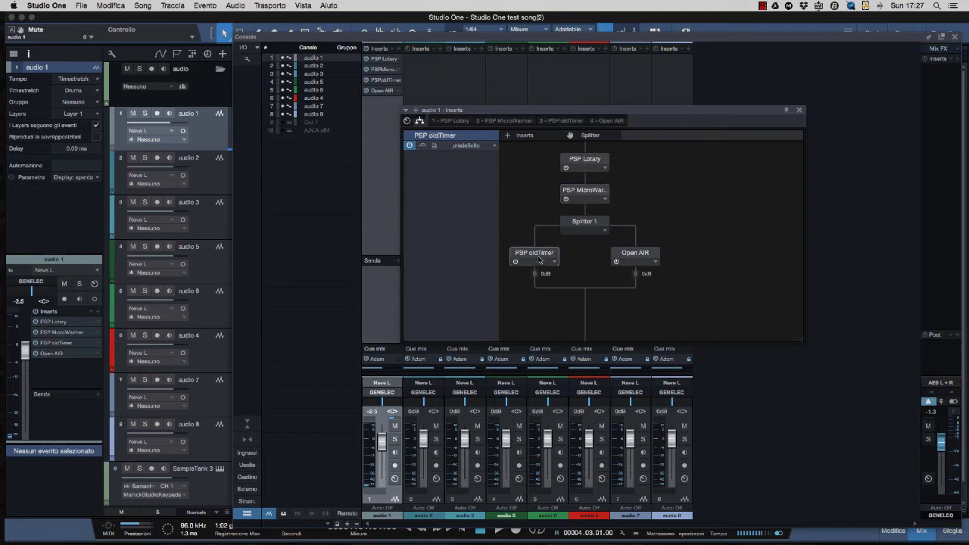
- Inspect Open AIR and PSP oldTimer in the routing view, and raise Splitter 1's first output level to +0.4 dB
{"action": "left_click", "coordinate": [636, 257]}
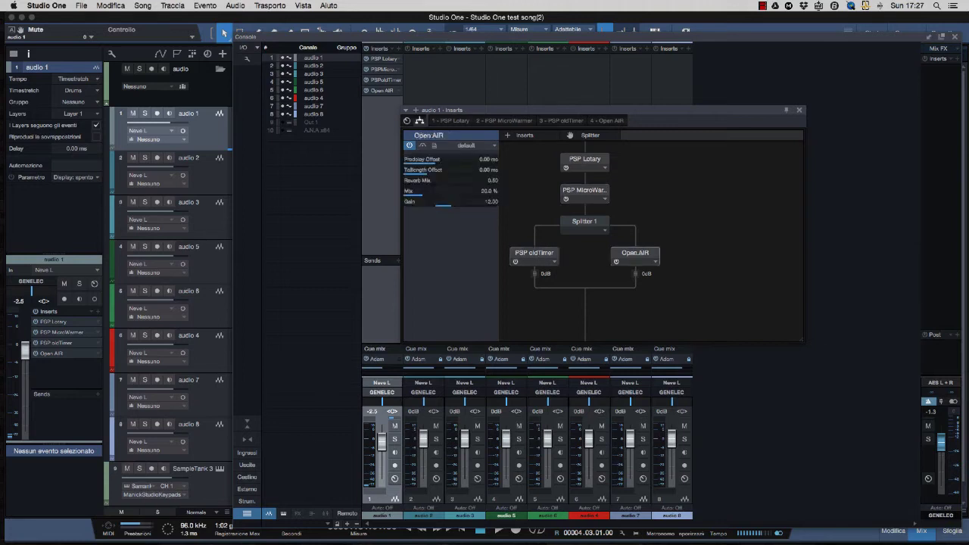
{"action": "left_click", "coordinate": [537, 255]}
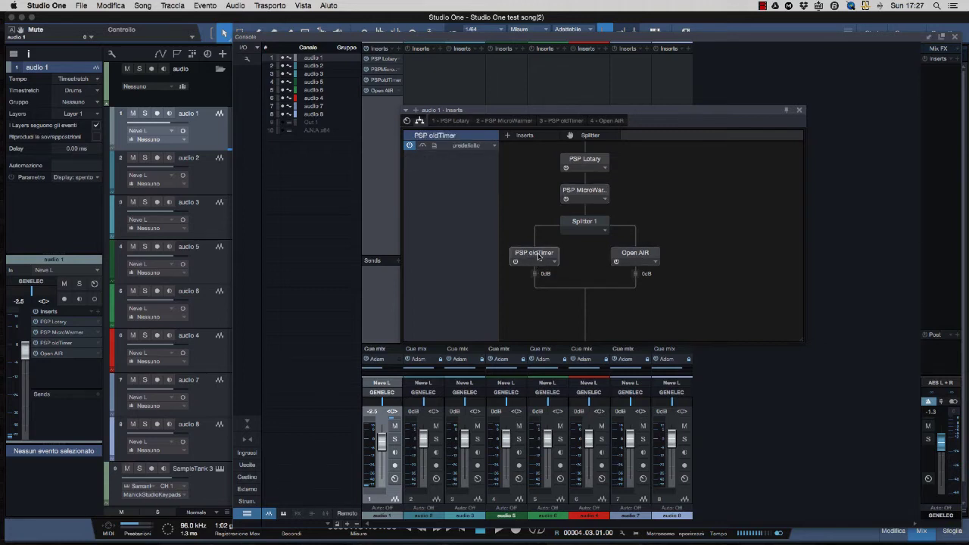
{"action": "left_click", "coordinate": [584, 221]}
{"action": "mouse_move", "coordinate": [478, 189]}
{"action": "left_mouse_down"}
{"action": "mouse_move", "coordinate": [442, 188]}
{"action": "mouse_move", "coordinate": [477, 187]}
{"action": "left_mouse_up"}
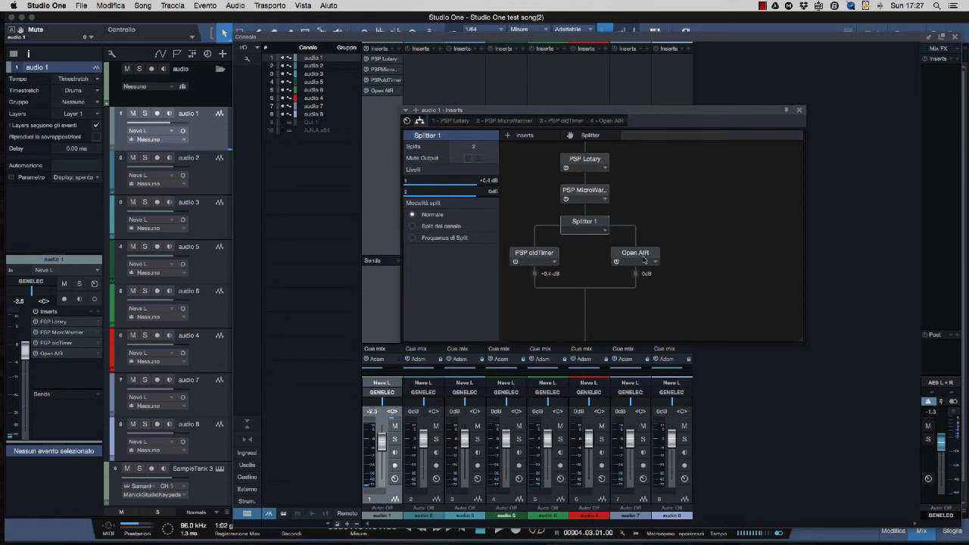
- Move Open AIR out of the split branch to the point after both branches merge again
{"action": "left_click_drag", "start_coordinate": [644, 260], "coordinate": [595, 288]}
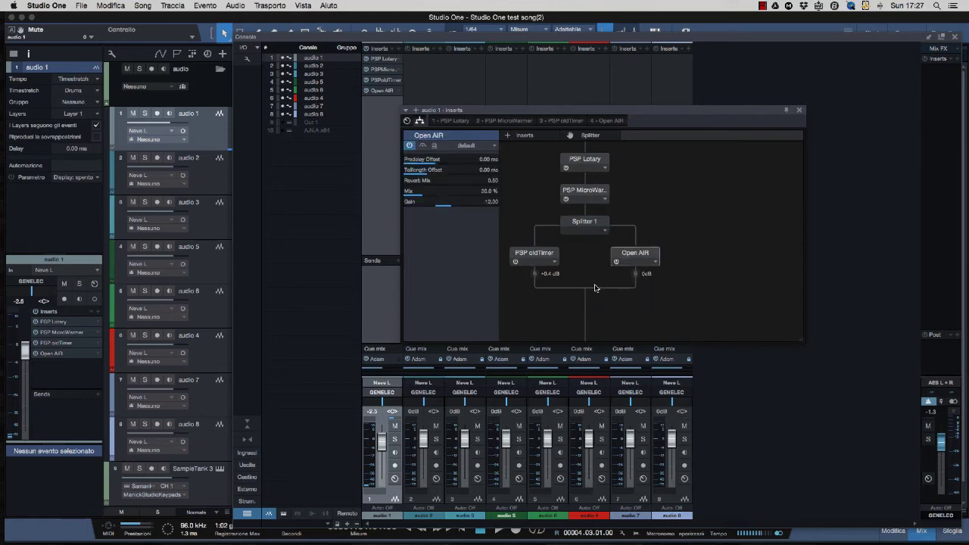
{"action": "left_click_drag", "start_coordinate": [631, 254], "coordinate": [584, 293]}
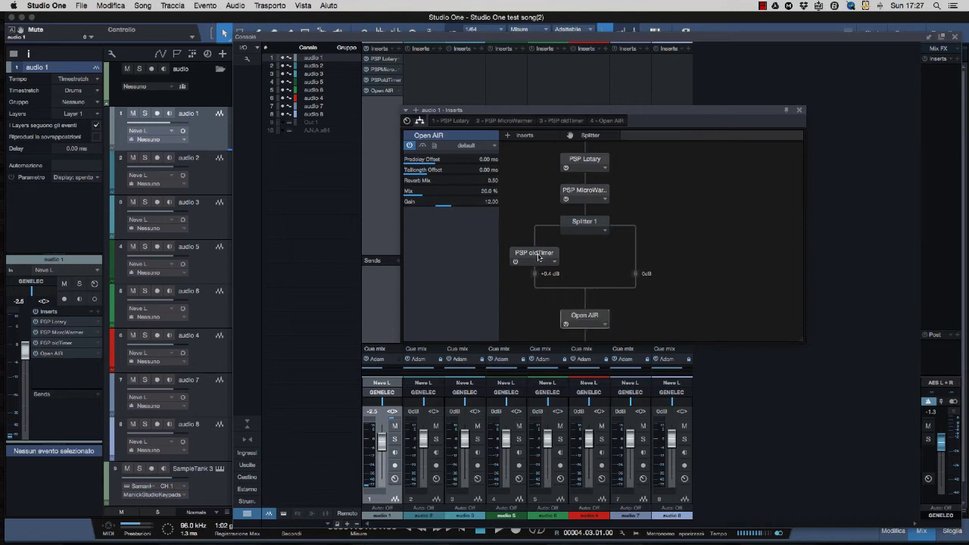
- View PSP oldTimer's interface from the routing view, return to the routing and lower the level of its split branch
{"action": "double_click", "coordinate": [539, 257]}
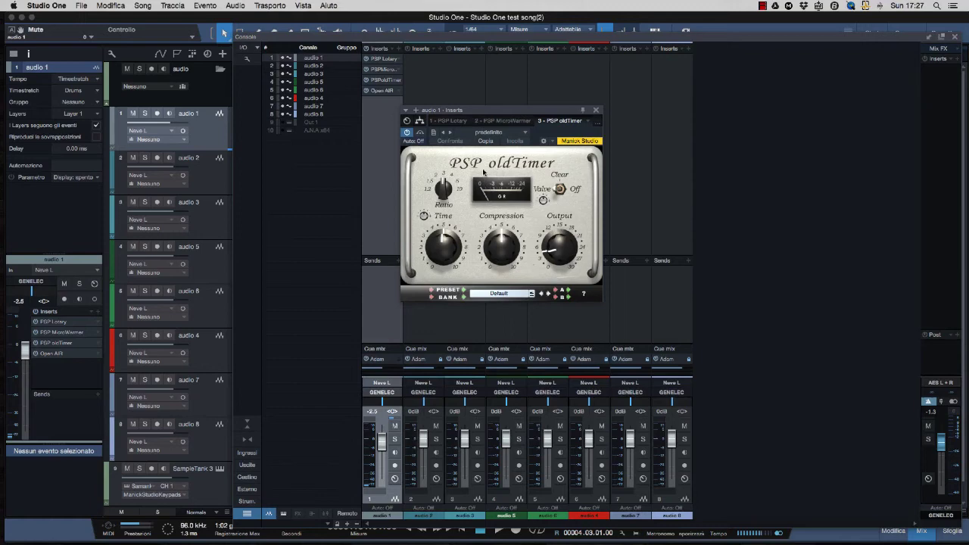
{"action": "left_click", "coordinate": [419, 121]}
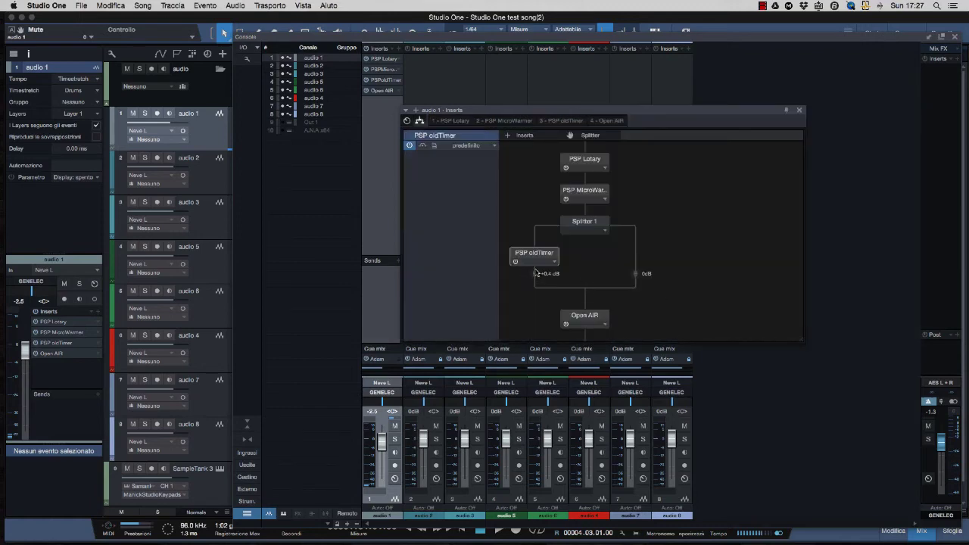
{"action": "left_click_drag", "start_coordinate": [533, 294], "coordinate": [535, 304]}
- Reposition audio 1's channel editor window higher up, make it taller to show more routing space, and close it
{"action": "left_click_drag", "start_coordinate": [711, 111], "coordinate": [739, 51]}
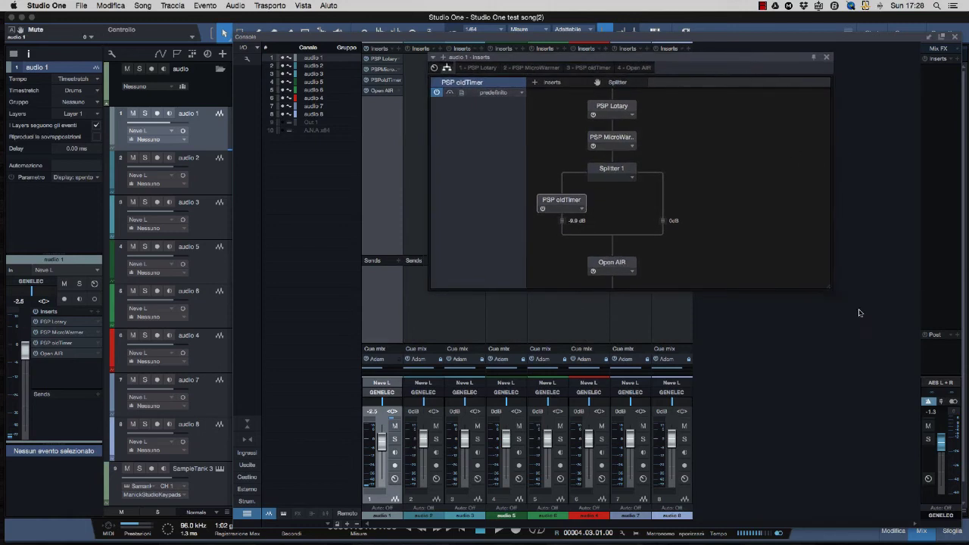
{"action": "left_click_drag", "start_coordinate": [830, 293], "coordinate": [752, 370]}
{"action": "left_click_drag", "start_coordinate": [831, 370], "coordinate": [830, 336]}
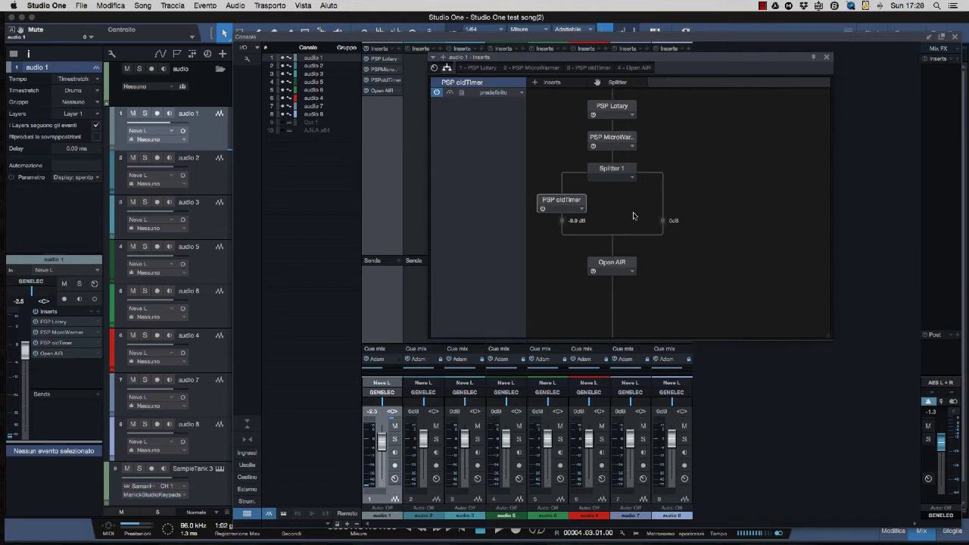
{"action": "left_click", "coordinate": [827, 59]}
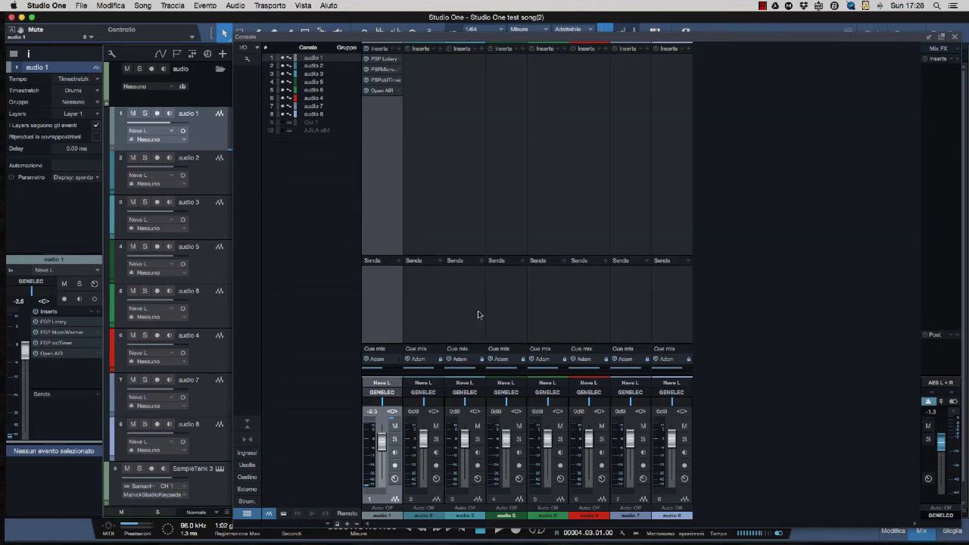
- Open the macro controls of audio 1's channel editor and check PSP Lotary's interface for parameters to map
{"action": "left_click", "coordinate": [394, 479]}
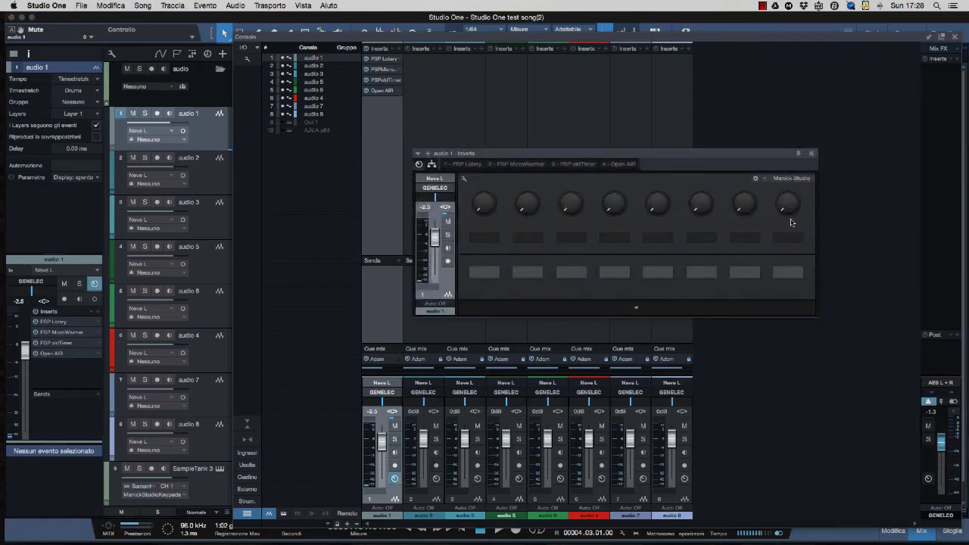
{"action": "left_click", "coordinate": [487, 206]}
{"action": "left_click", "coordinate": [472, 166]}
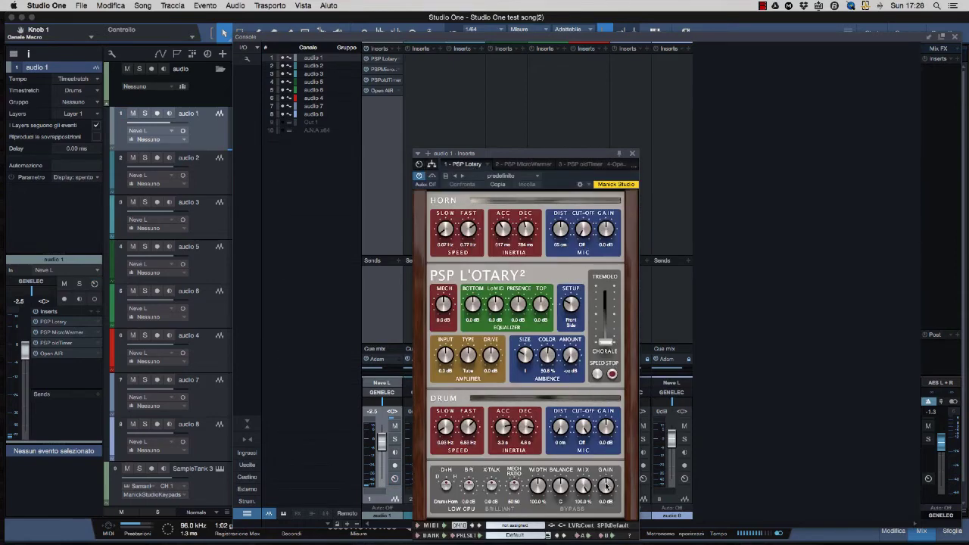
{"action": "left_click", "coordinate": [432, 164]}
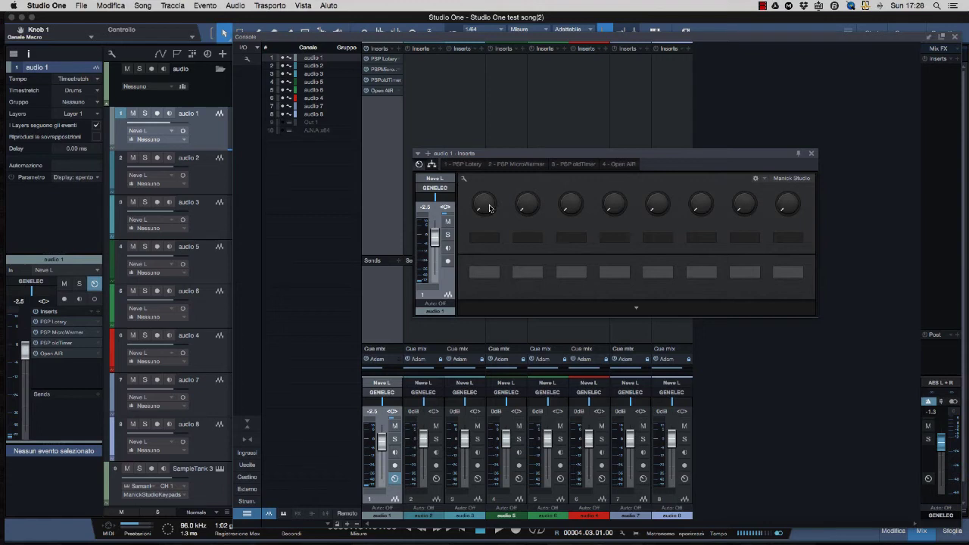
- Open the macro mapping of audio 1 and assign PSP Lotary's Mix parameter to Knob 1
{"action": "left_click", "coordinate": [464, 179]}
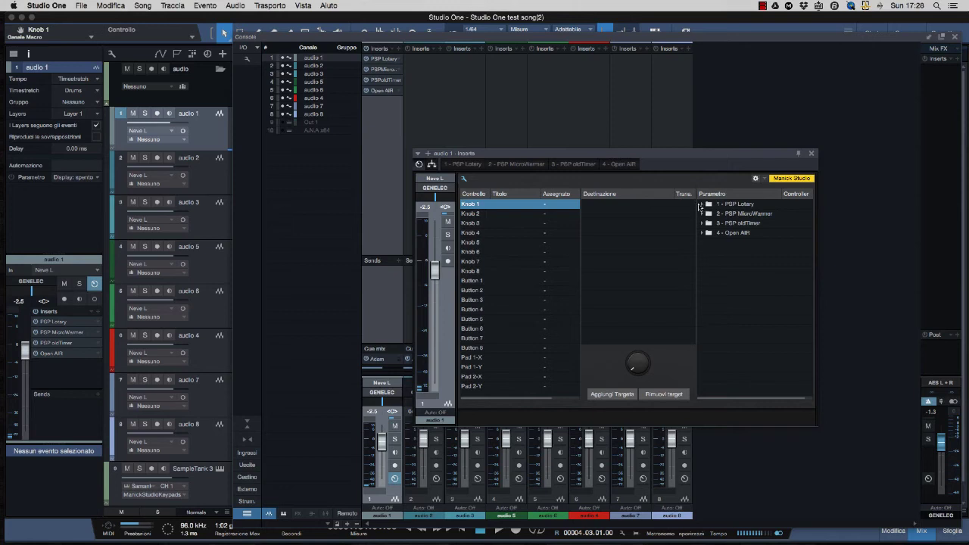
{"action": "left_click", "coordinate": [699, 204]}
{"action": "scroll", "coordinate": [728, 280], "scroll_direction": "down", "scroll_amount": 1}
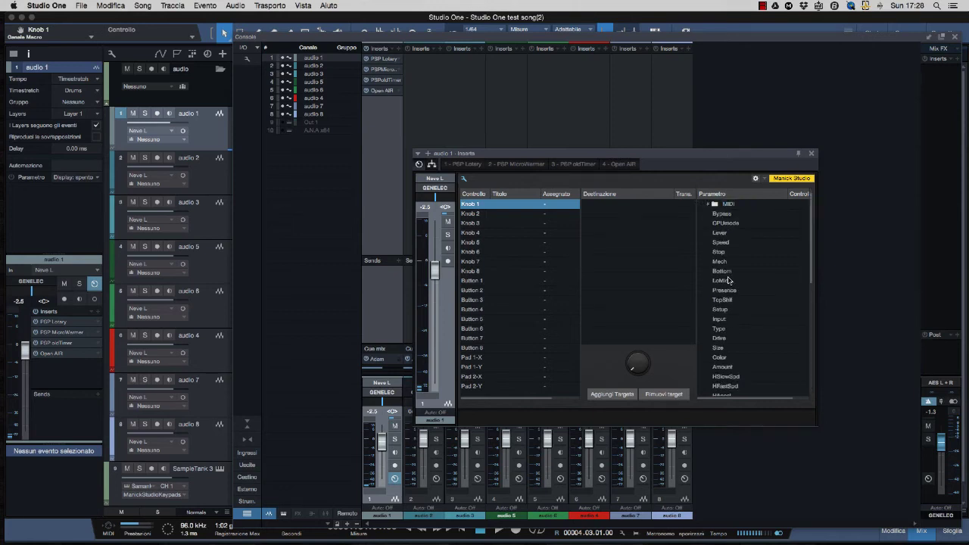
{"action": "scroll", "coordinate": [728, 280], "scroll_direction": "down", "scroll_amount": 10}
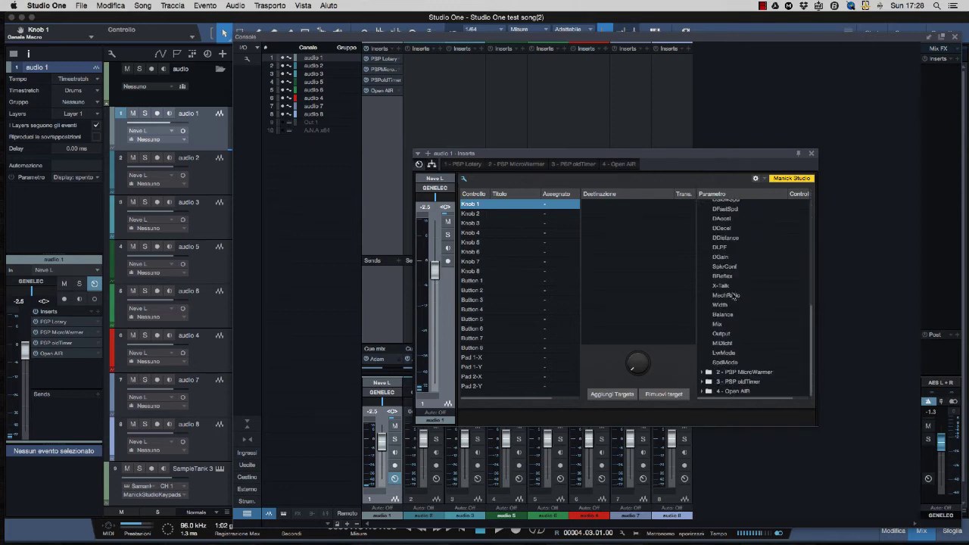
{"action": "left_click", "coordinate": [723, 325]}
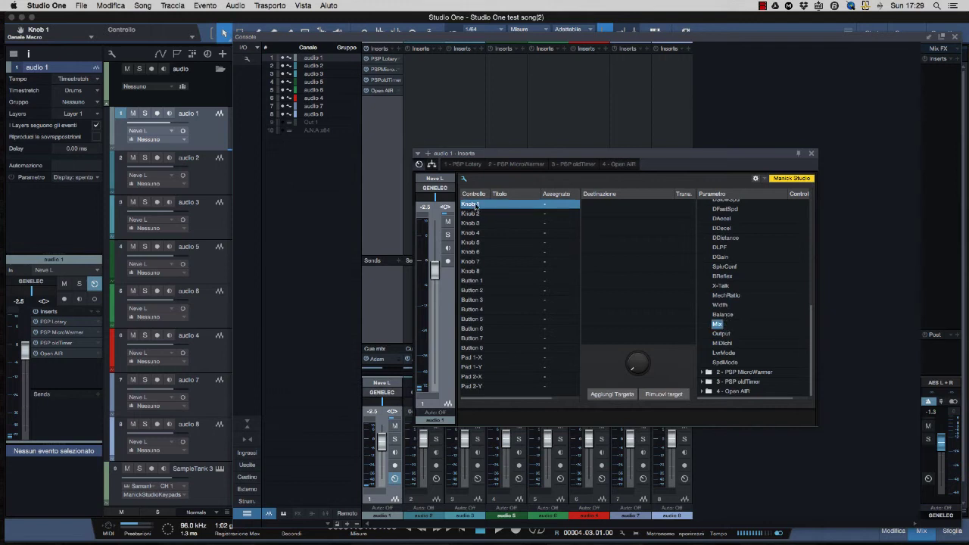
{"action": "left_click", "coordinate": [619, 395]}
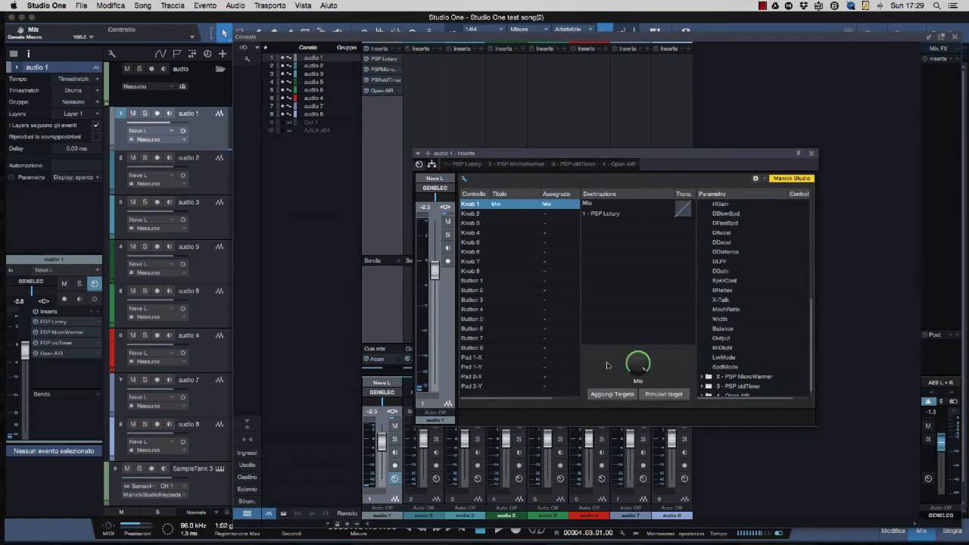
- Assign PSP Lotary's Output parameter to Knob 2 in the macro mapping
{"action": "left_click", "coordinate": [492, 221]}
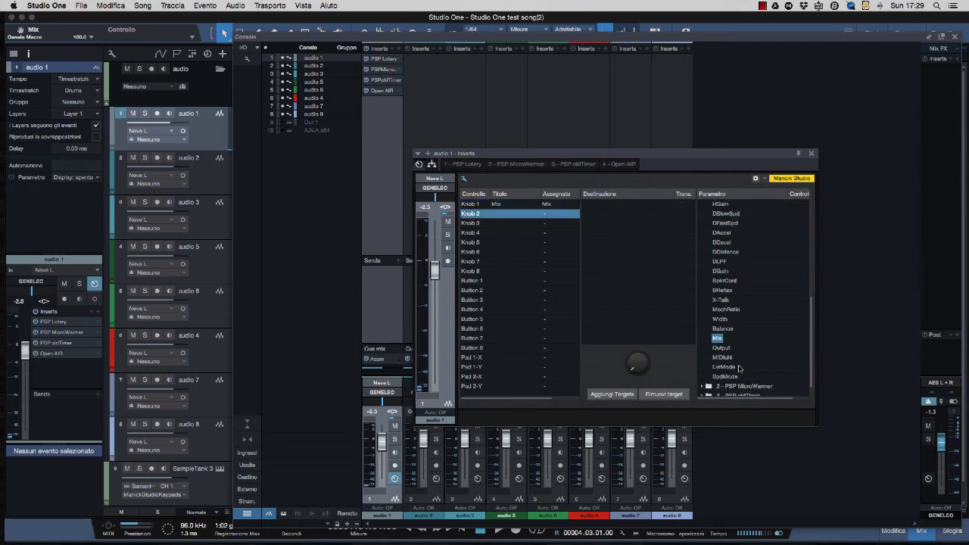
{"action": "left_click", "coordinate": [717, 348]}
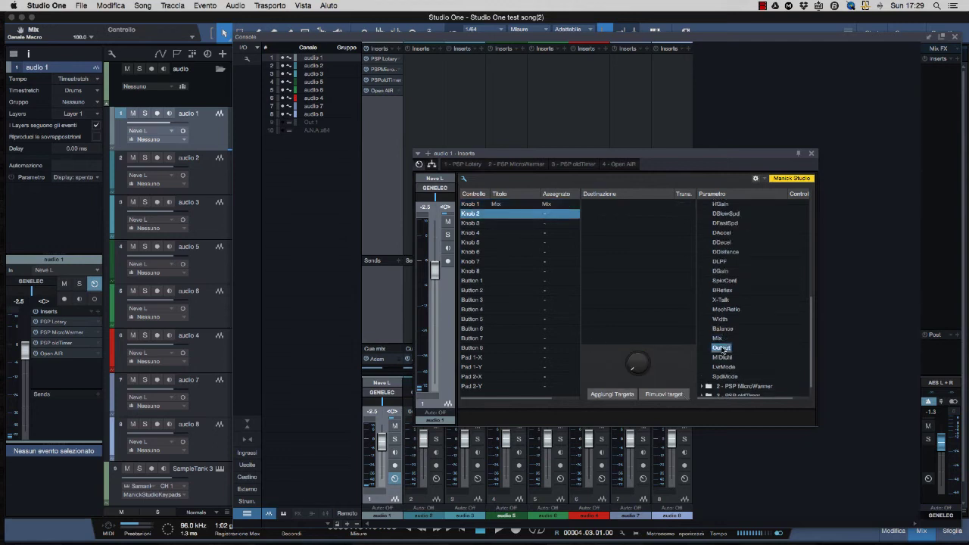
{"action": "left_click", "coordinate": [610, 396]}
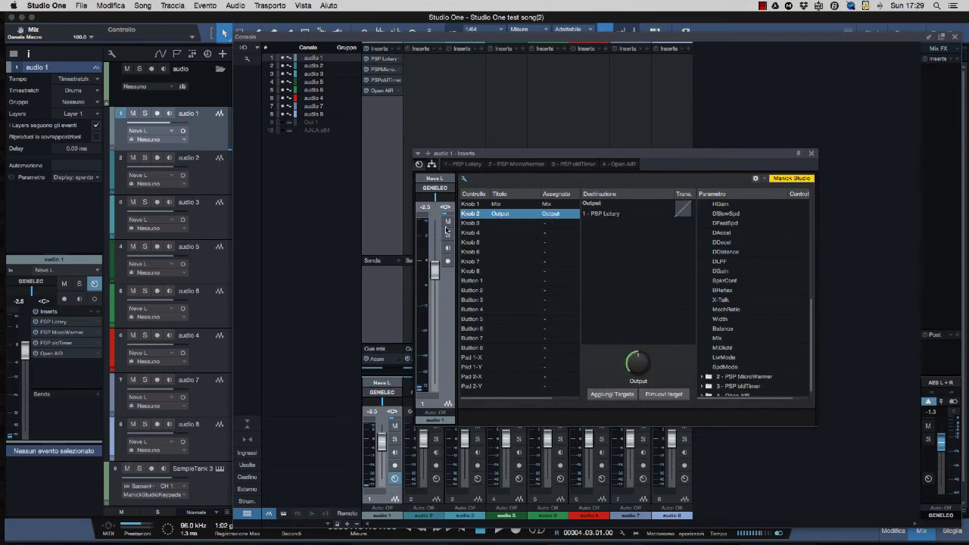
- Check PSP MicroWarmer's interface and assign its Output parameter to Knob 3 in the macro mapping
{"action": "left_click", "coordinate": [483, 225]}
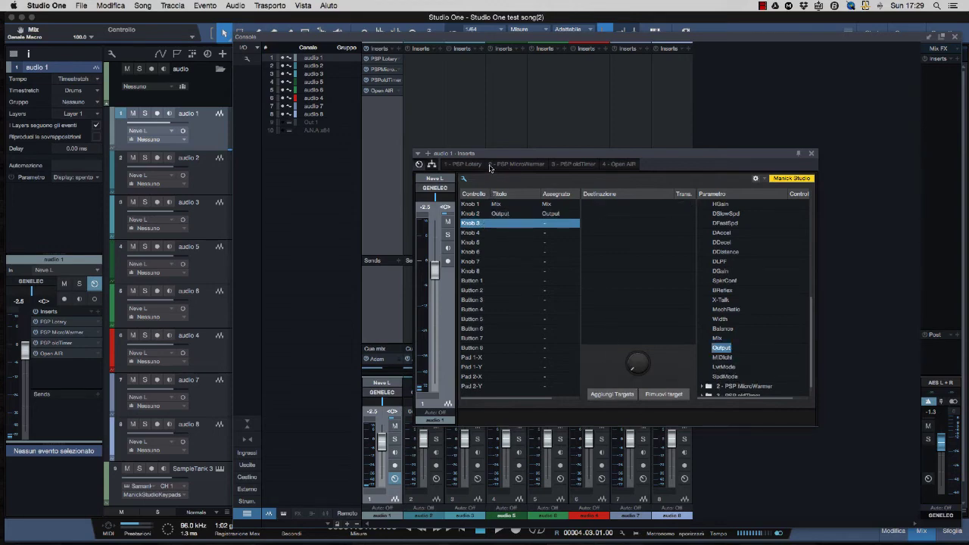
{"action": "left_click", "coordinate": [512, 165]}
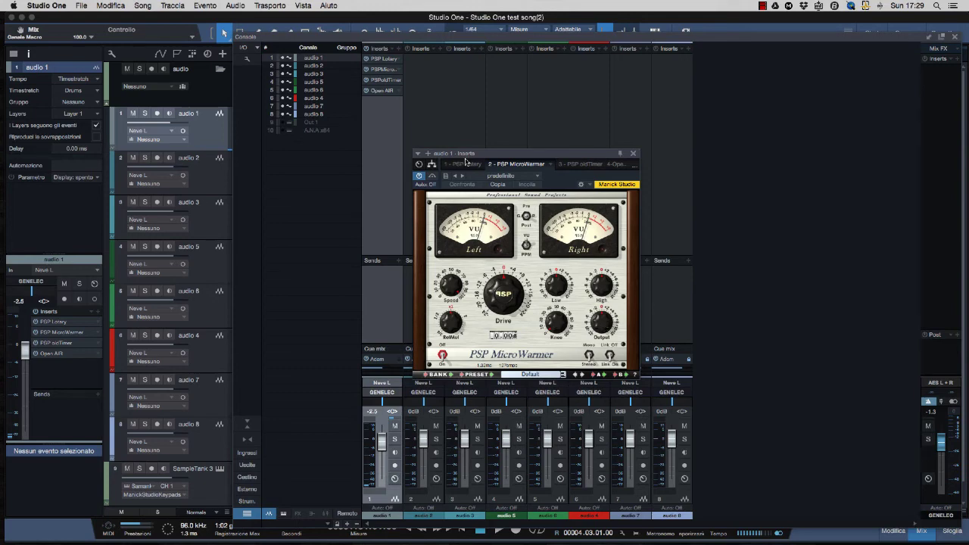
{"action": "left_click", "coordinate": [420, 164]}
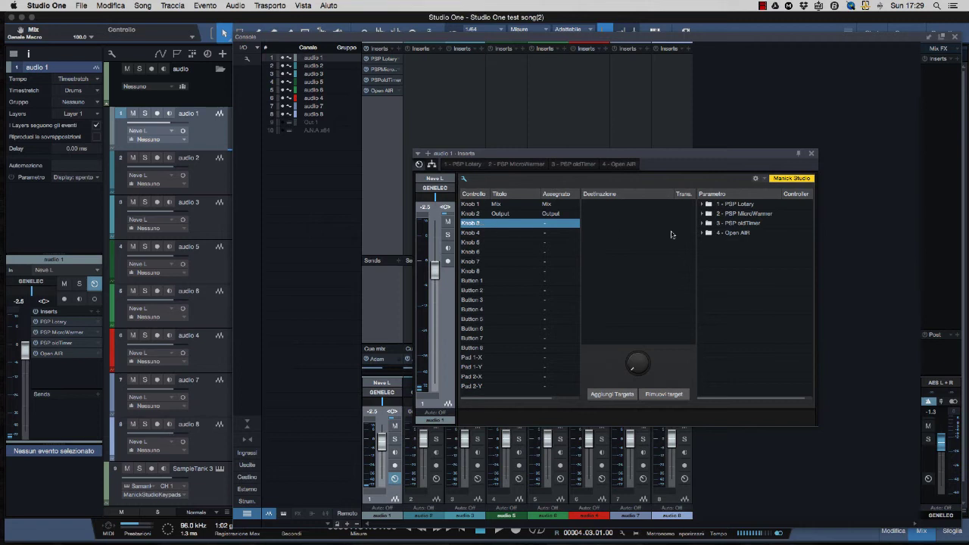
{"action": "left_click", "coordinate": [703, 214]}
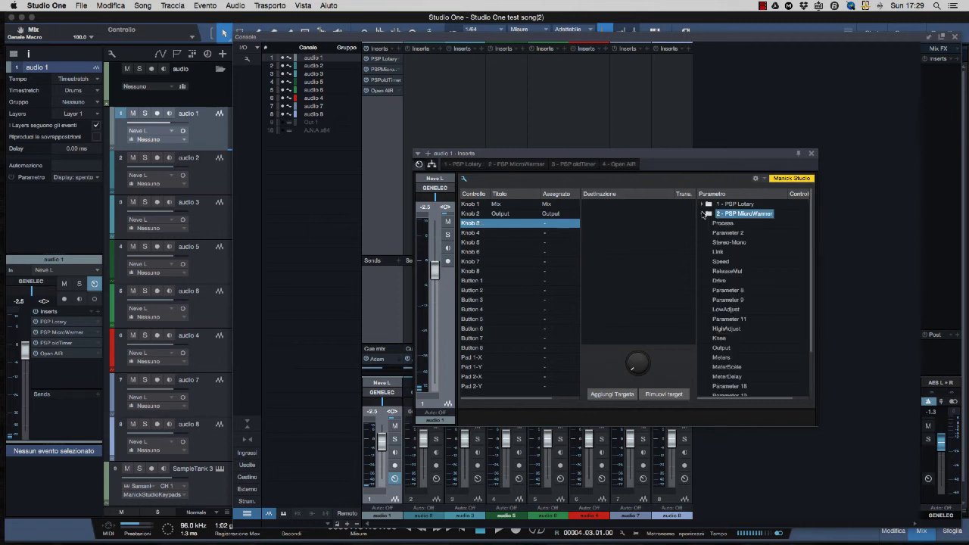
{"action": "left_click", "coordinate": [722, 348]}
{"action": "left_click", "coordinate": [622, 395]}
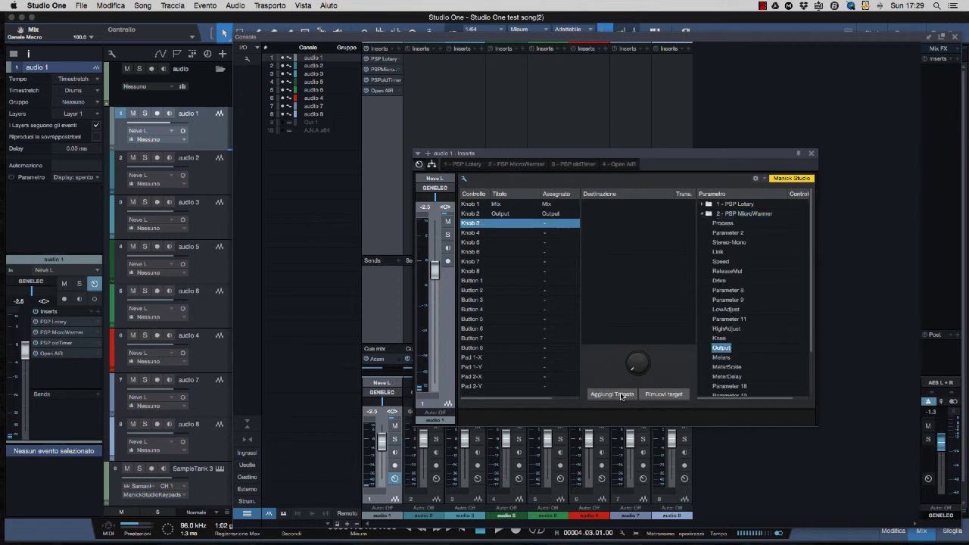
- Check PSP oldTimer's interface and assign its Time parameter to Knob 4 in the macro mapping
{"action": "left_click", "coordinate": [496, 234]}
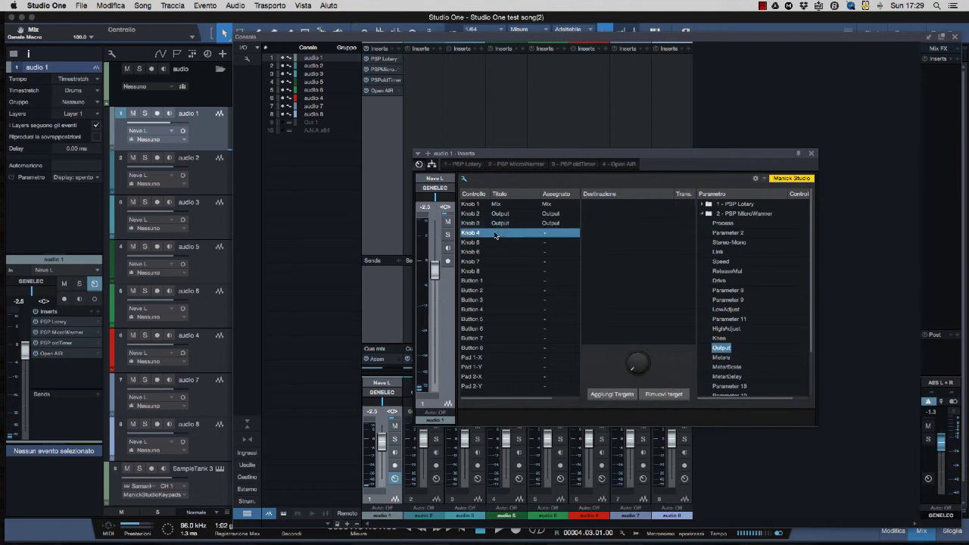
{"action": "left_click", "coordinate": [580, 164]}
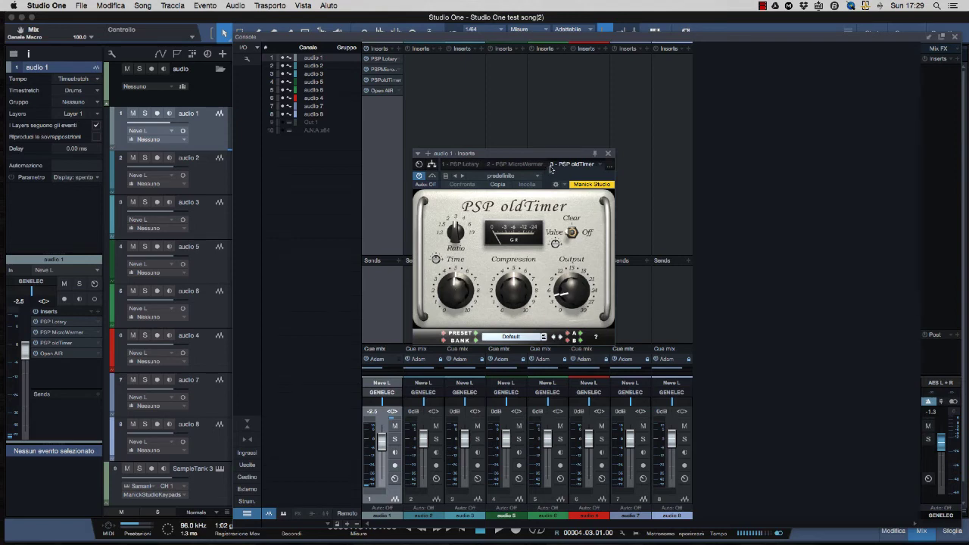
{"action": "left_click", "coordinate": [432, 165]}
{"action": "left_click", "coordinate": [419, 165]}
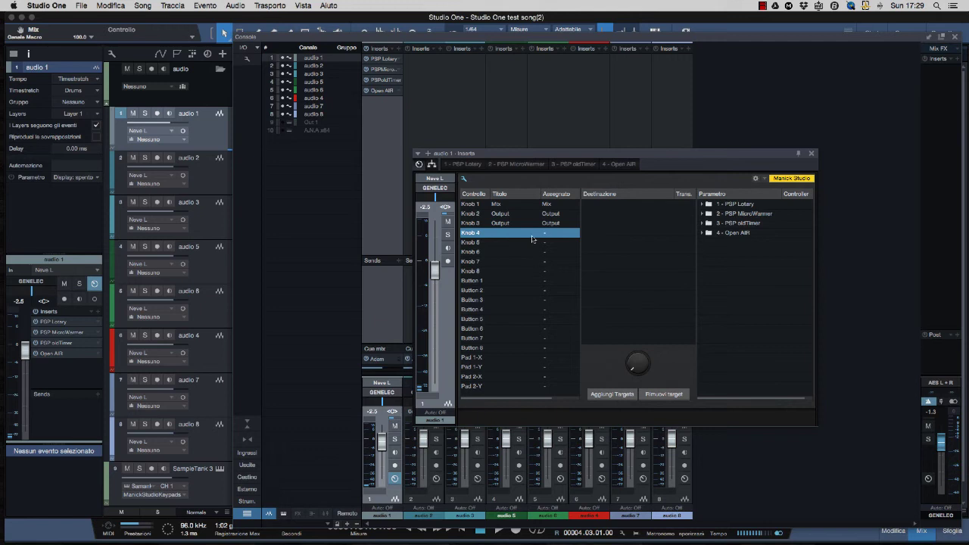
{"action": "left_click", "coordinate": [702, 224]}
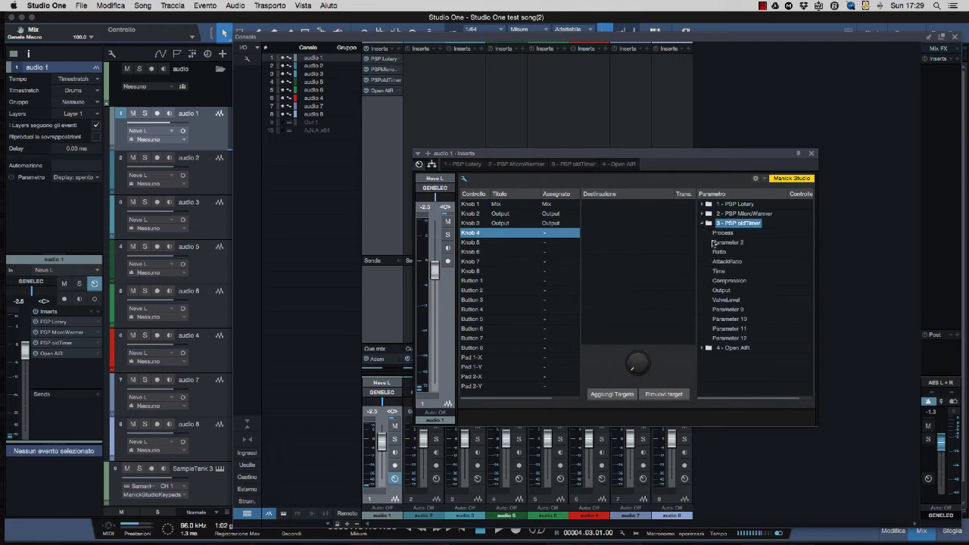
{"action": "left_click", "coordinate": [719, 272]}
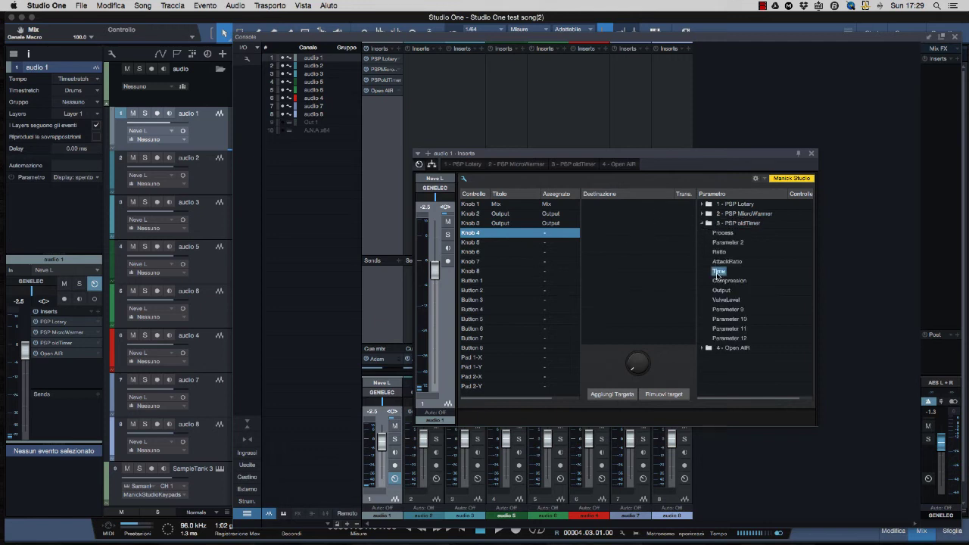
{"action": "left_click", "coordinate": [617, 393]}
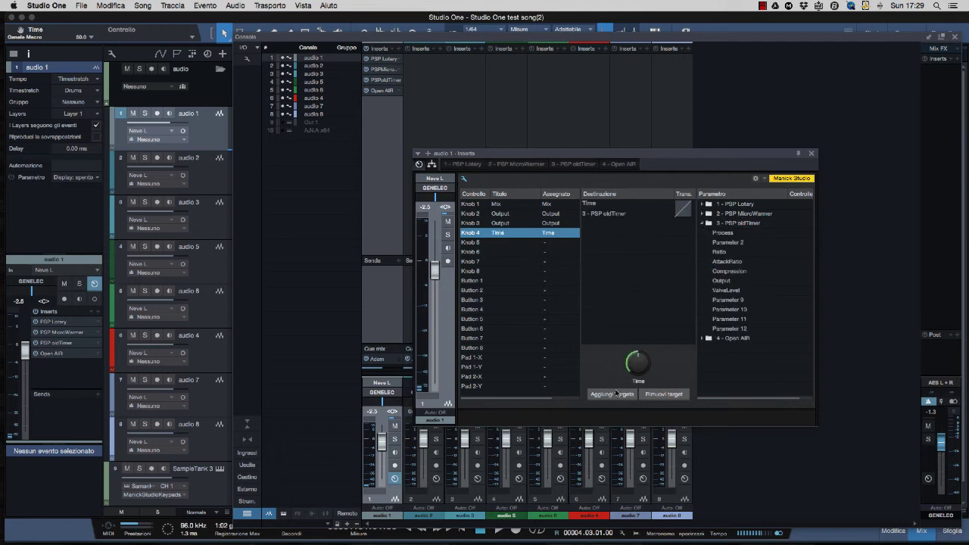
- Select Knob 5 in the macro mapping, view the routing of audio 1's inserts and return to the mapping
{"action": "left_click", "coordinate": [501, 243]}
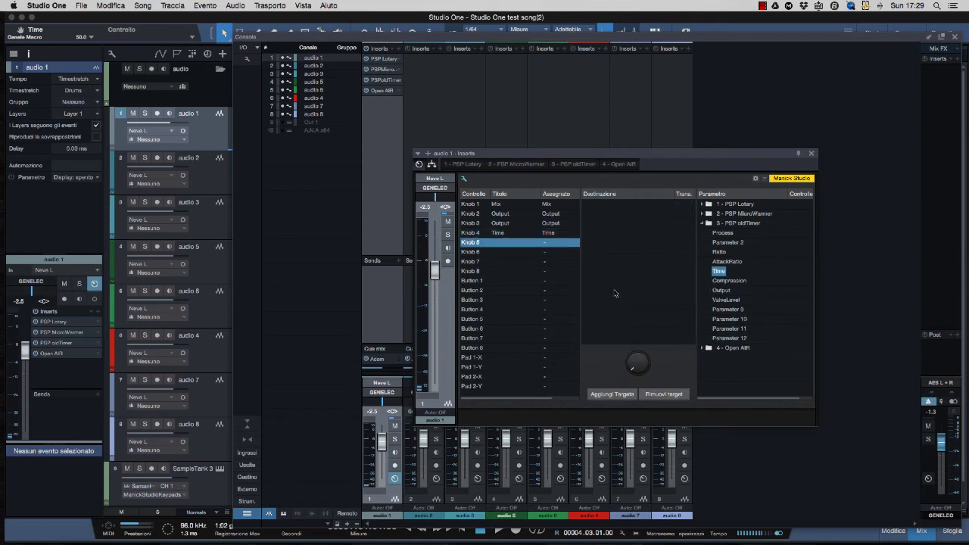
{"action": "left_click", "coordinate": [432, 164]}
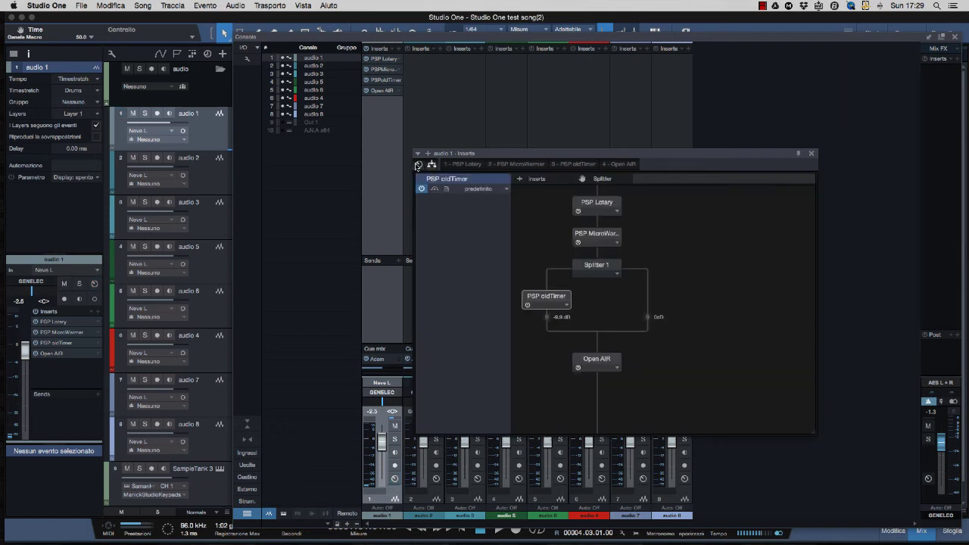
{"action": "left_click", "coordinate": [418, 164]}
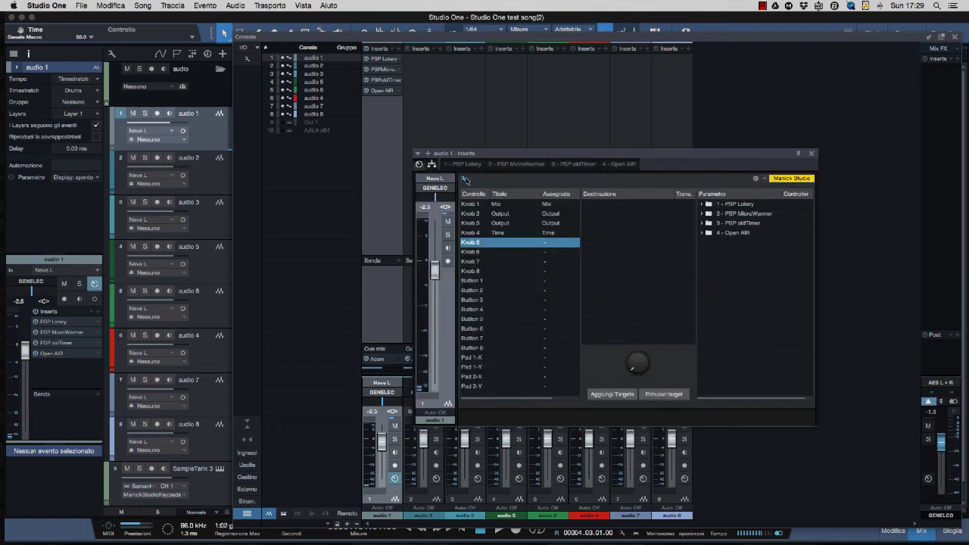
- Leave the macro mapping, lower audio 1's Mix macro knob to 87.0 and close the channel editor
{"action": "left_click", "coordinate": [465, 180]}
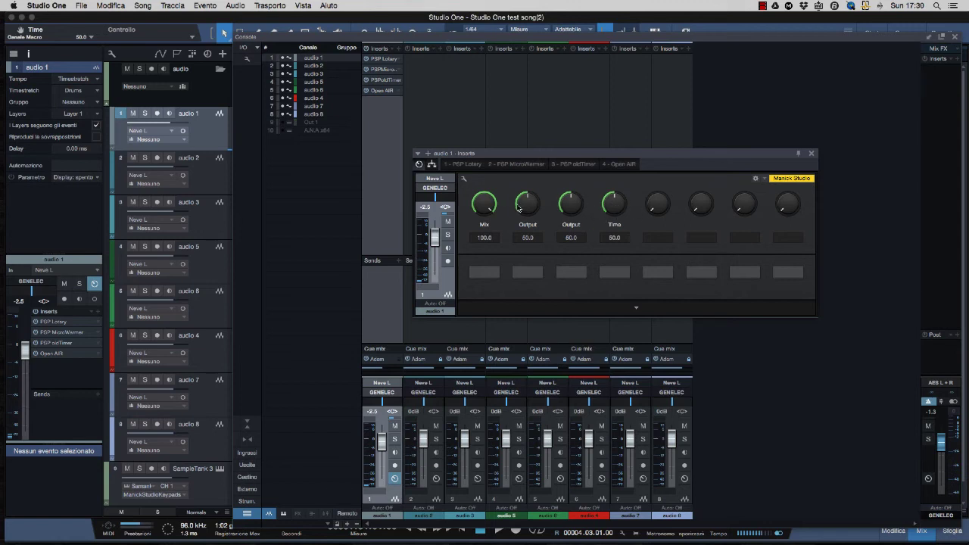
{"action": "mouse_move", "coordinate": [491, 202]}
{"action": "left_mouse_down"}
{"action": "mouse_move", "coordinate": [485, 243]}
{"action": "mouse_move", "coordinate": [483, 212]}
{"action": "left_mouse_up"}
{"action": "left_click_drag", "start_coordinate": [693, 159], "coordinate": [733, 157]}
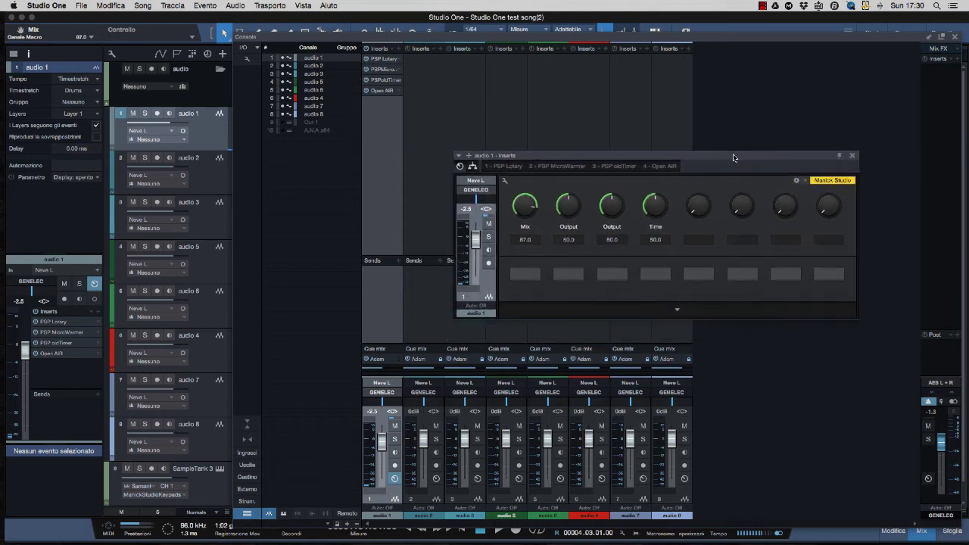
{"action": "left_click", "coordinate": [852, 157]}
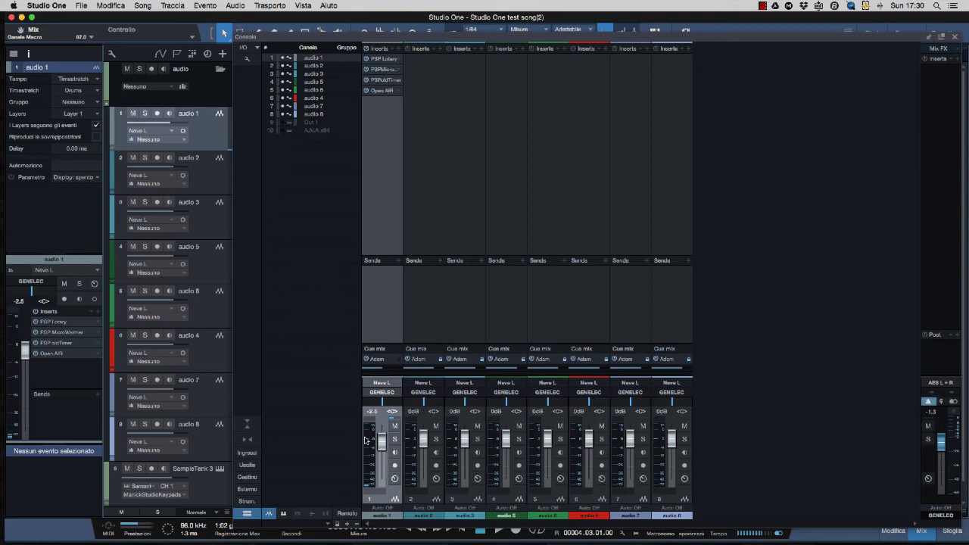
- Select the audio 1 and audio 2 channels in the console and add a bus for them
{"action": "left_click", "coordinate": [687, 488]}
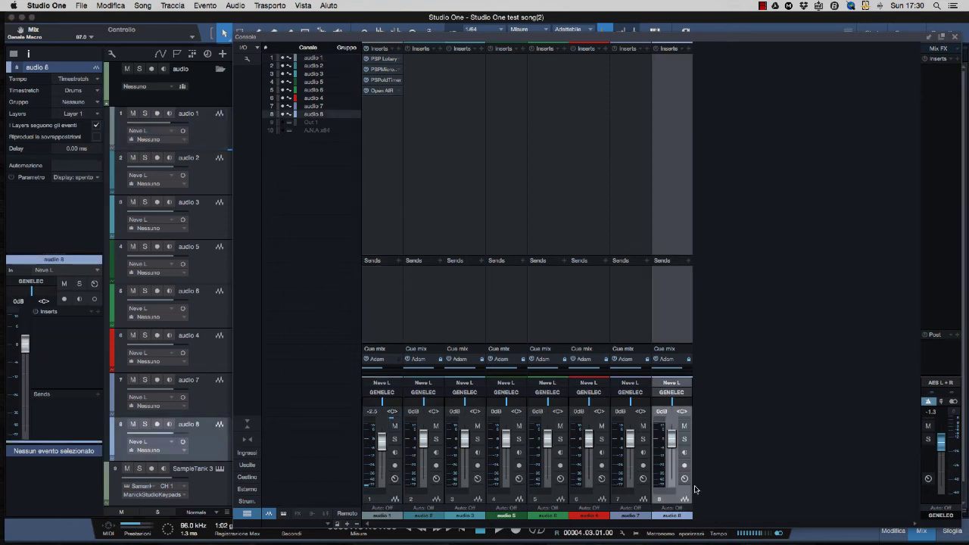
{"action": "left_click", "coordinate": [378, 500]}
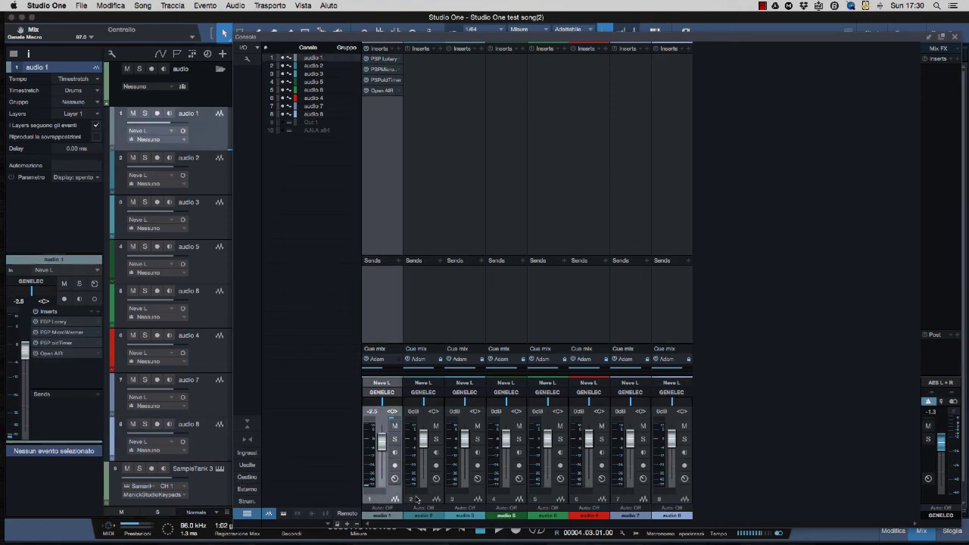
{"action": "left_click", "coordinate": [432, 500], "text": "shift"}
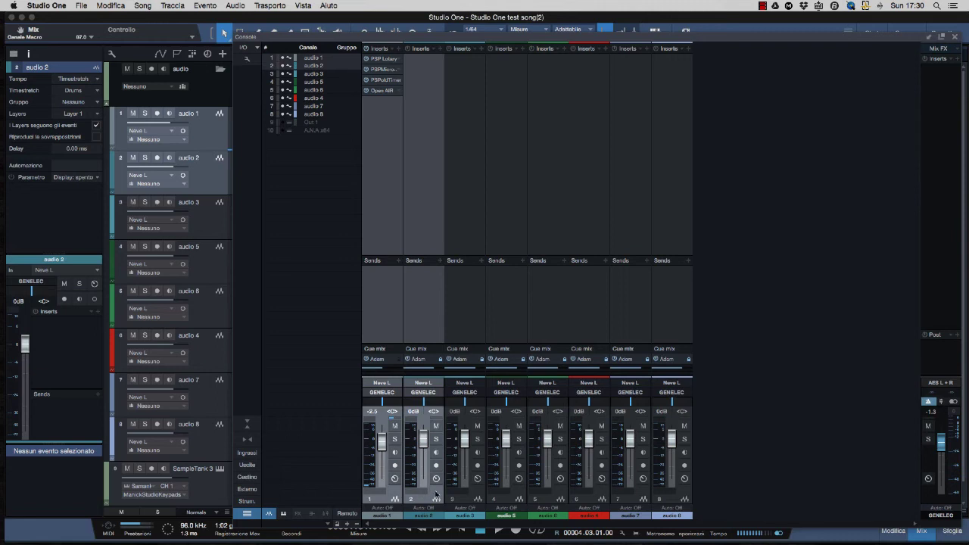
{"action": "right_click", "coordinate": [436, 495]}
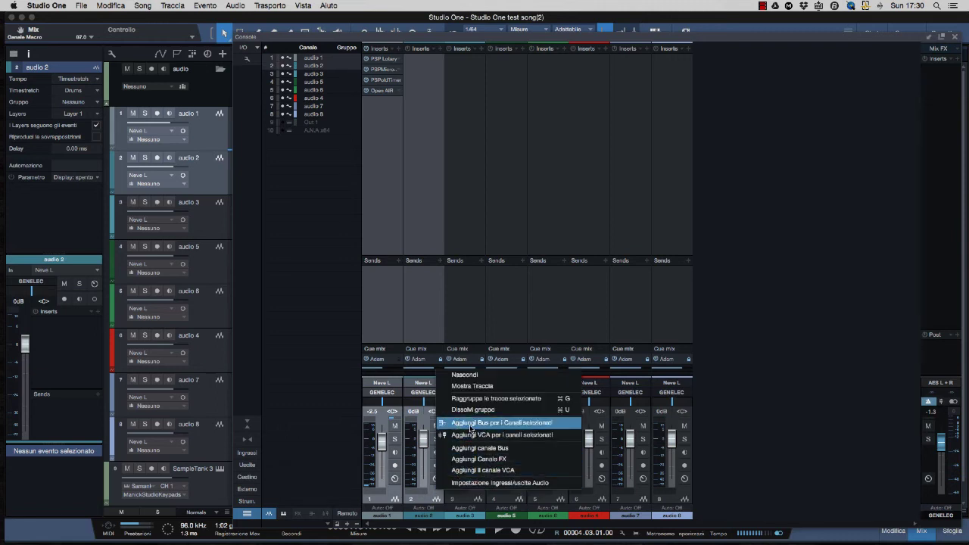
{"action": "left_click", "coordinate": [533, 428]}
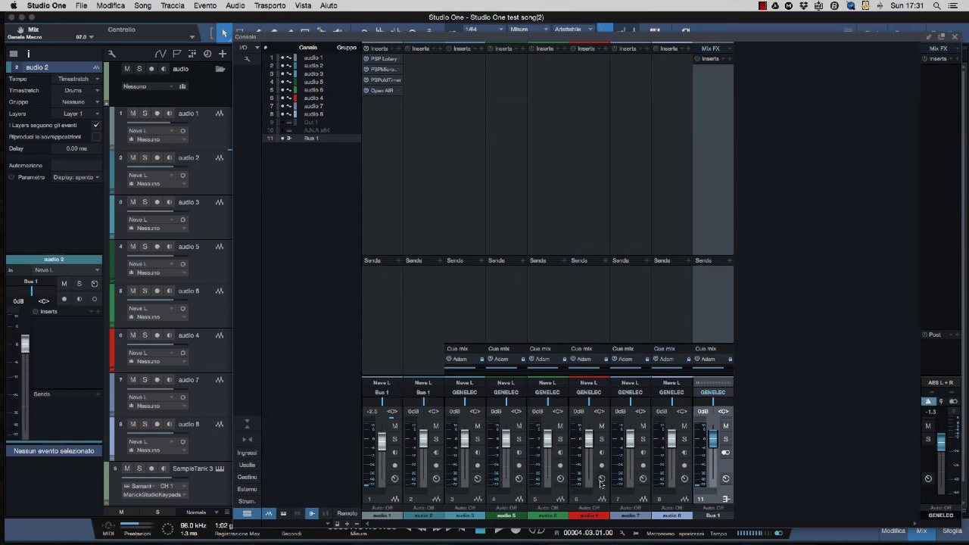
- Color the Bus 1 channel blue and view the list of channels feeding it
{"action": "left_click", "coordinate": [720, 516]}
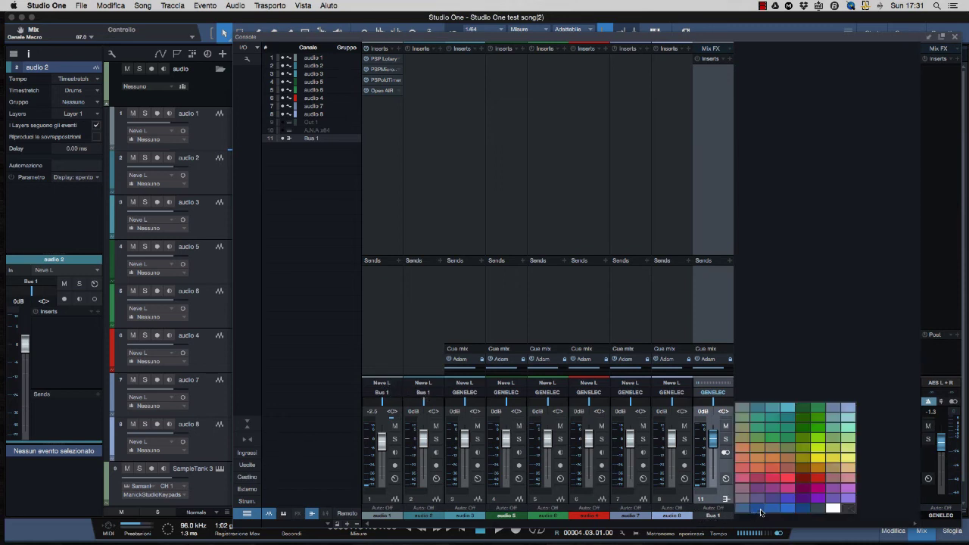
{"action": "left_click", "coordinate": [758, 510]}
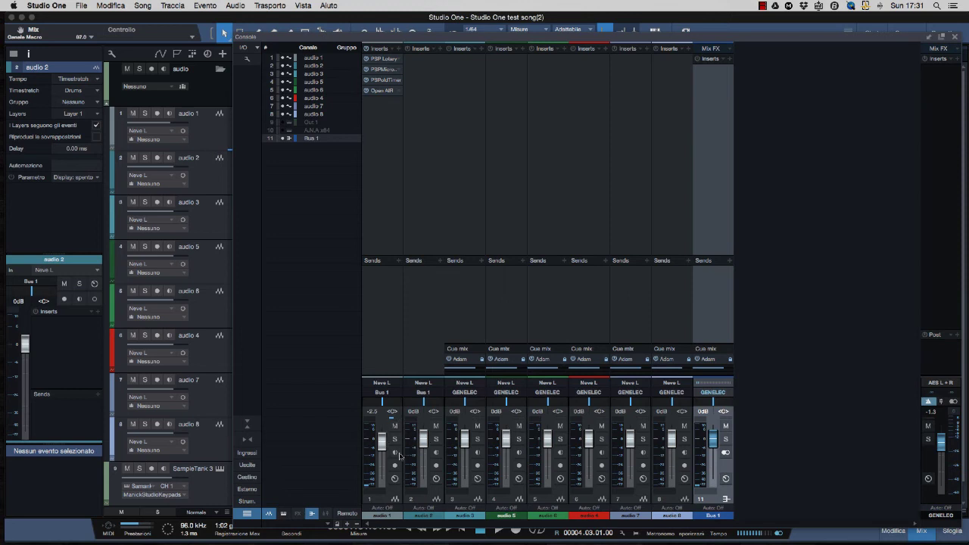
{"action": "left_click", "coordinate": [698, 385]}
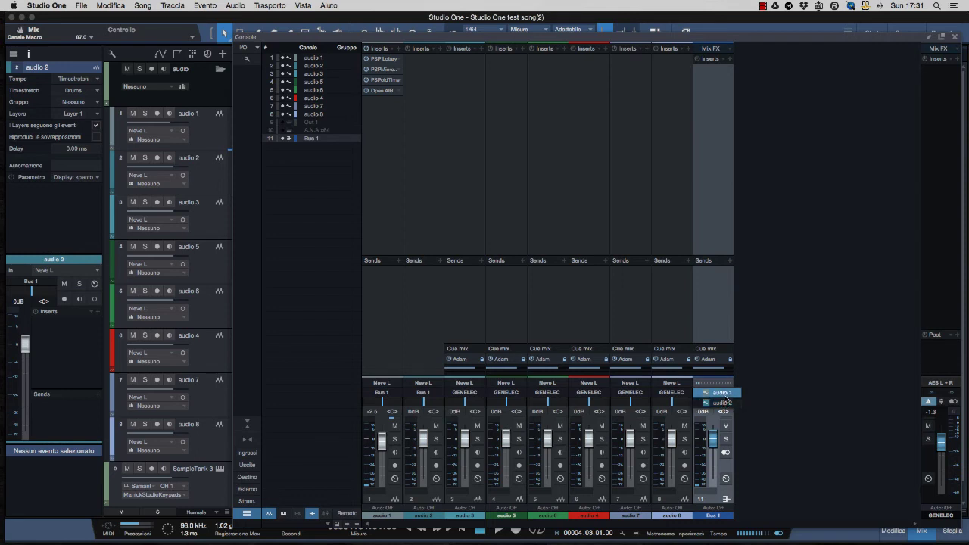
{"action": "left_click", "coordinate": [761, 375]}
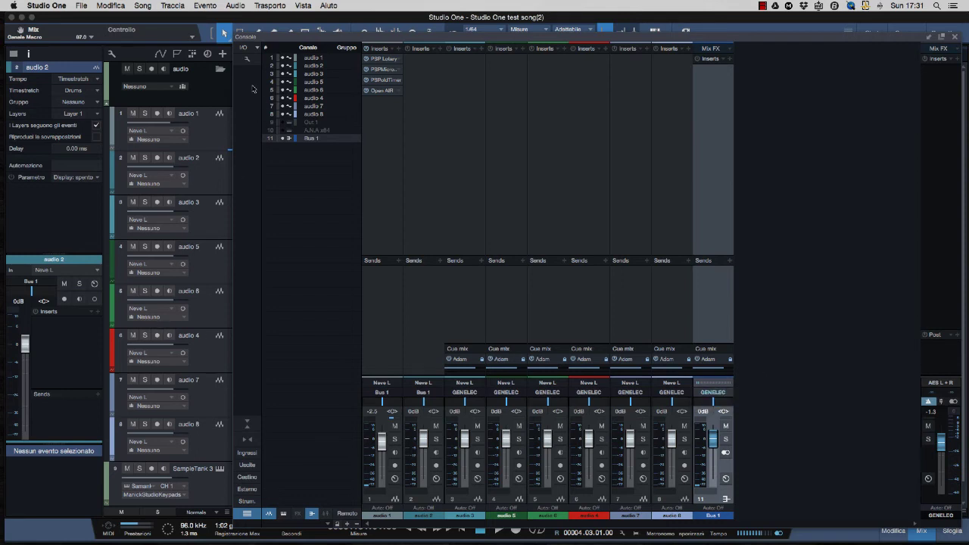
- Hide channels audio 1 to audio 8 in the console and bring audio 1 back from Bus 1's list of source channels
{"action": "left_click_drag", "start_coordinate": [281, 113], "coordinate": [282, 59]}
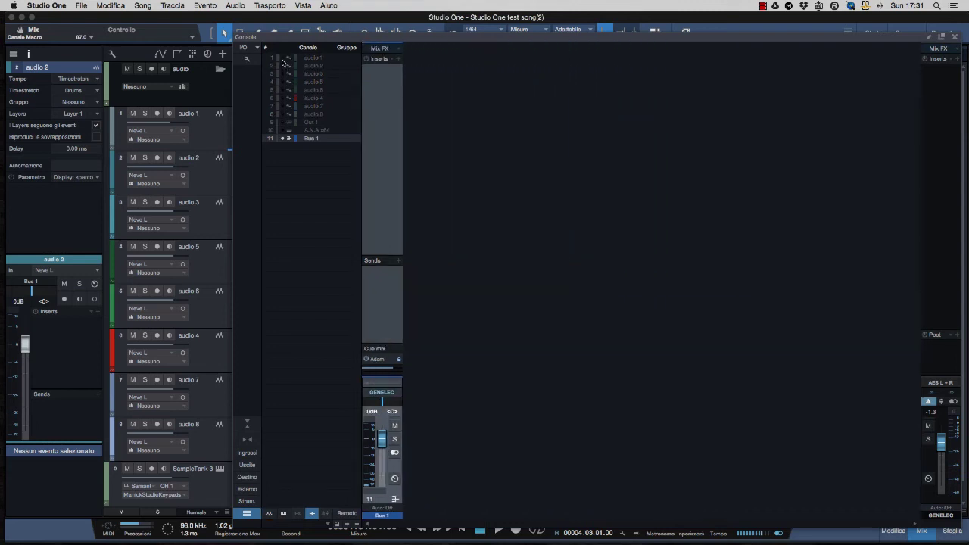
{"action": "left_click", "coordinate": [374, 384]}
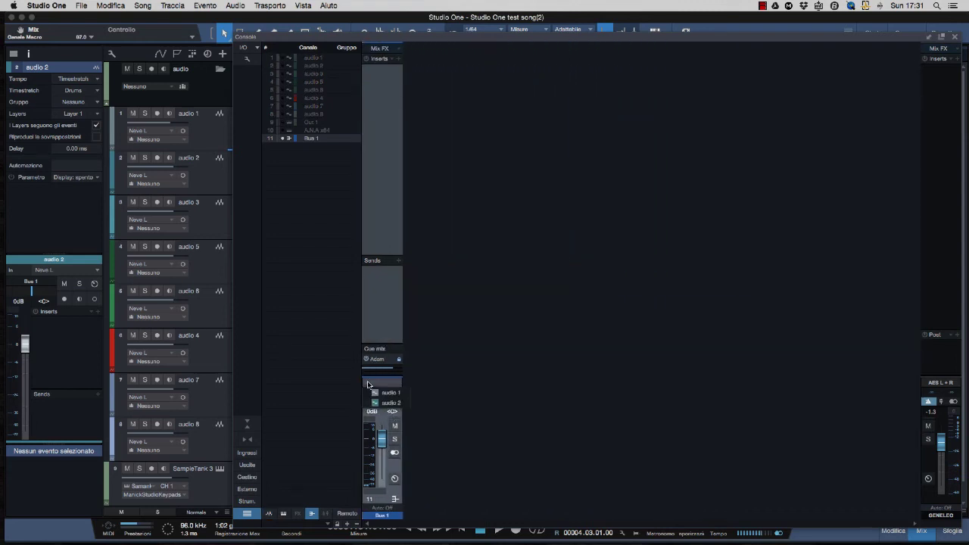
{"action": "left_click", "coordinate": [385, 393]}
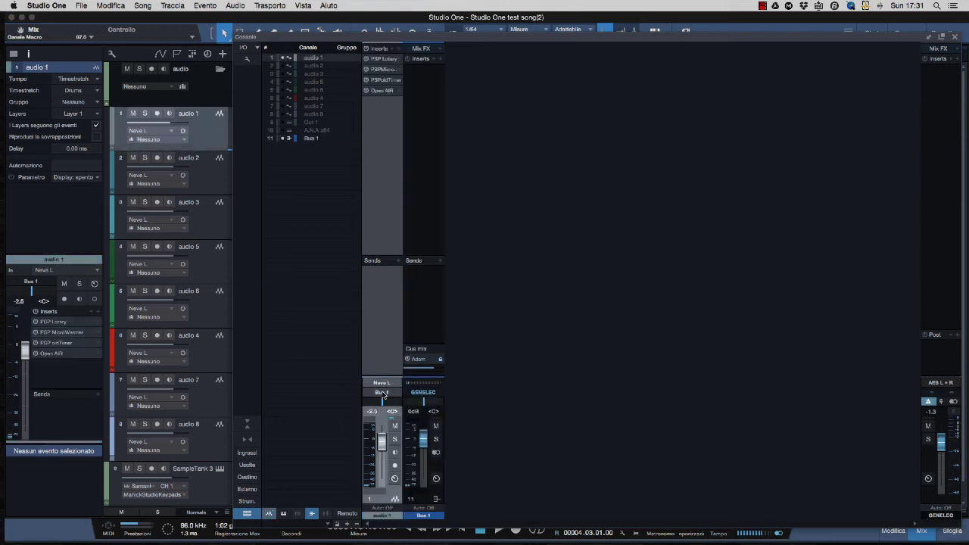
- Lower audio 1's volume to -12.5 dB and hide the channel in the console
{"action": "left_click_drag", "start_coordinate": [382, 441], "coordinate": [382, 452]}
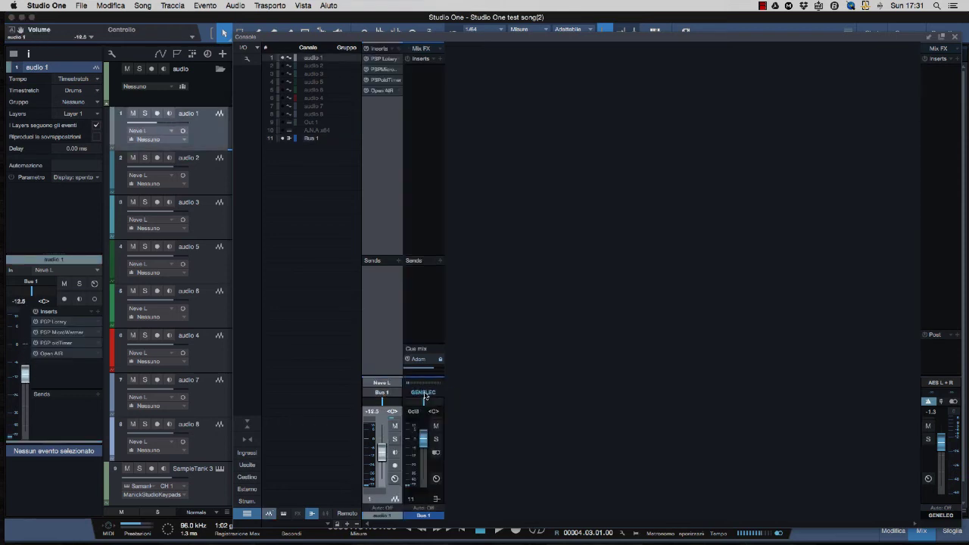
{"action": "left_click", "coordinate": [286, 58]}
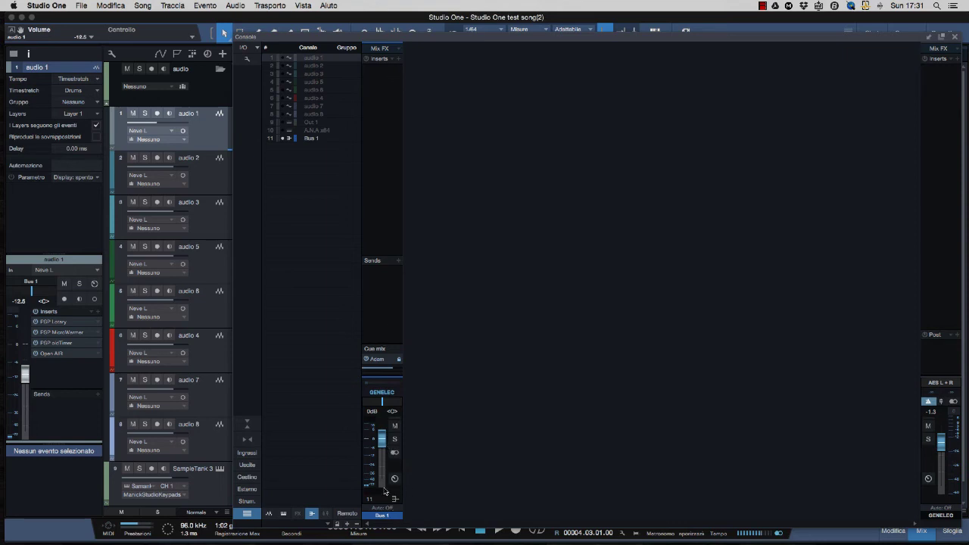
- Check the commands for adding channels in the console and add an FX channel
{"action": "right_click", "coordinate": [419, 452]}
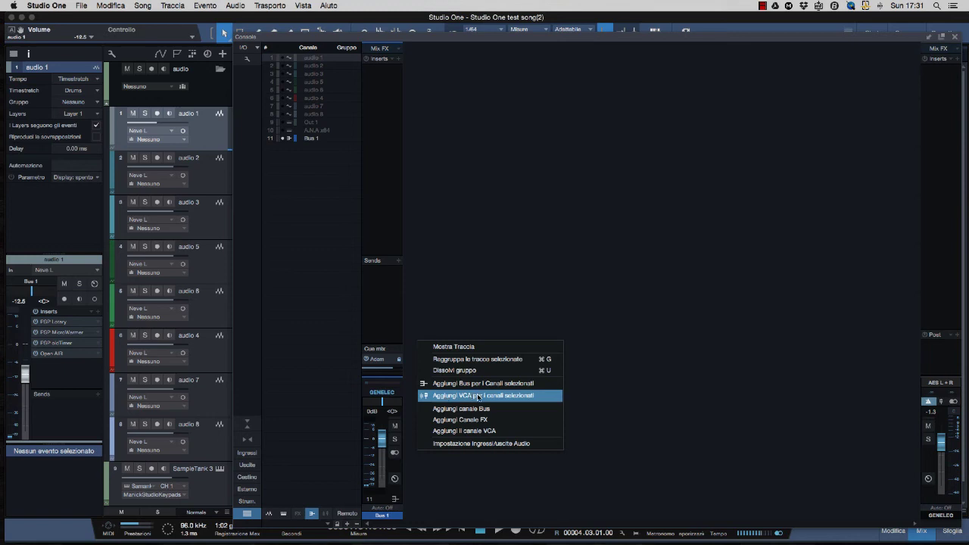
{"action": "left_click", "coordinate": [445, 278]}
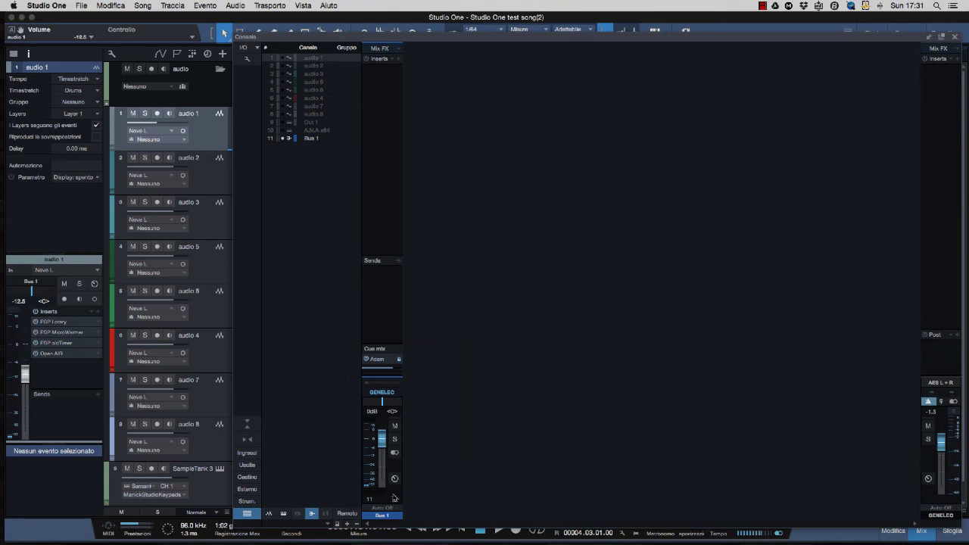
{"action": "right_click", "coordinate": [393, 497]}
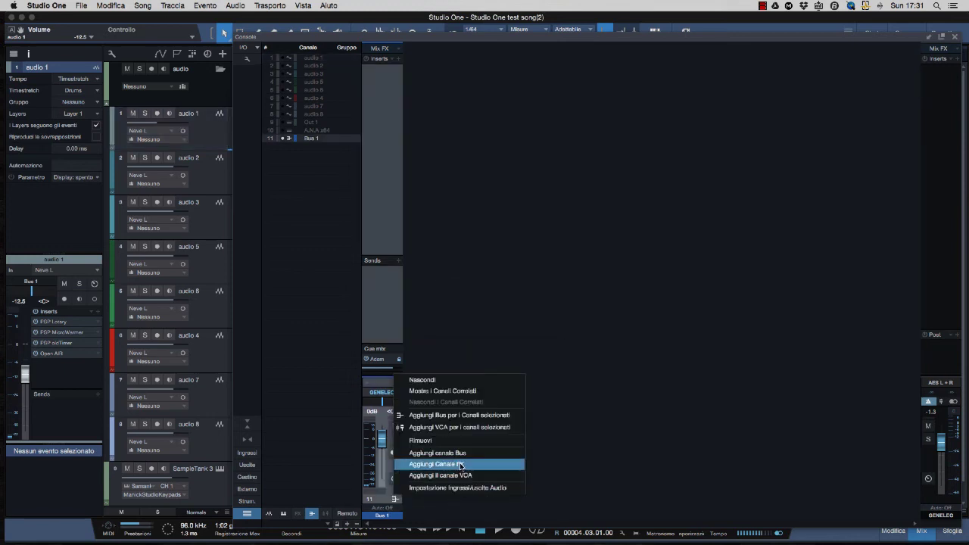
{"action": "left_click", "coordinate": [460, 465]}
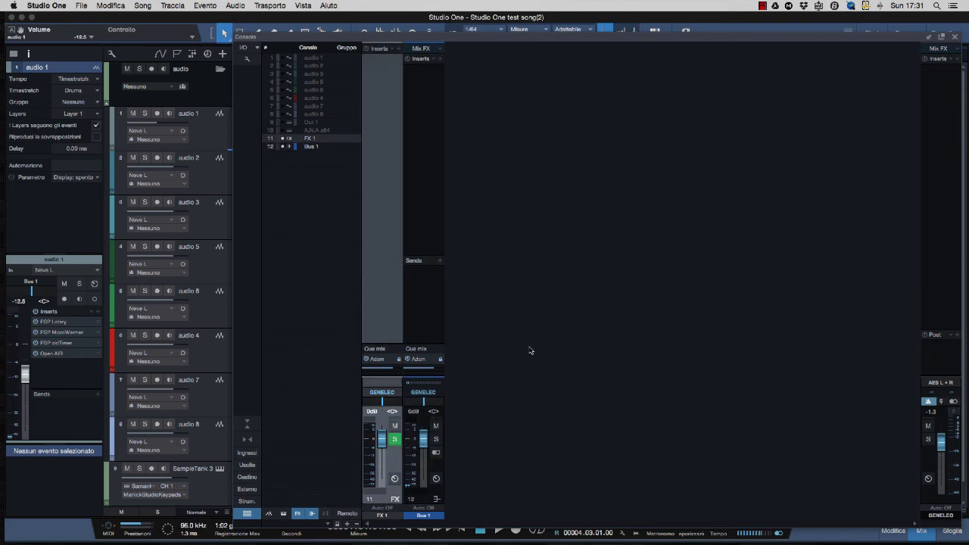
- Search the plug-ins for "rev", insert Mixverb on Bus 1 and move its window clear of the channel list
{"action": "left_click", "coordinate": [441, 59]}
{"action": "type", "text": "rev"}
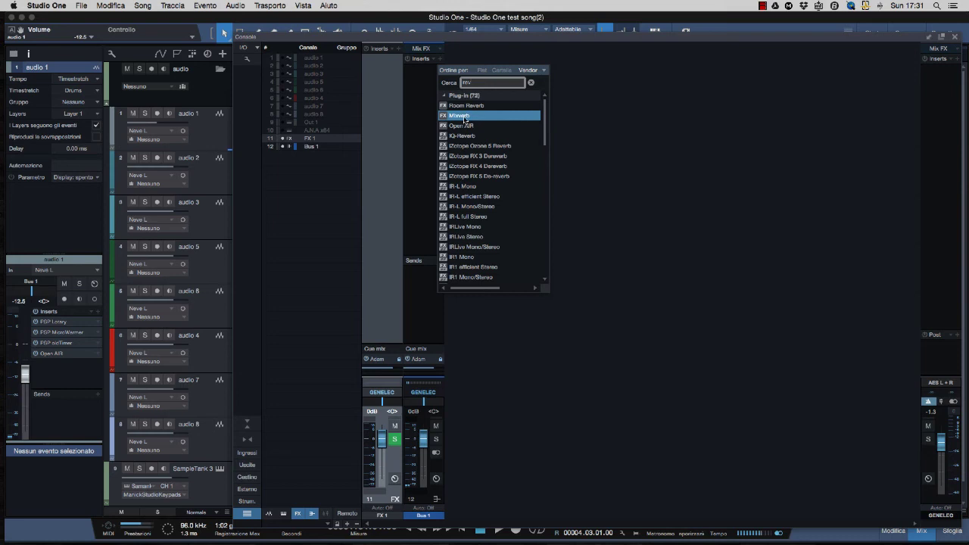
{"action": "left_click", "coordinate": [465, 116]}
{"action": "left_click_drag", "start_coordinate": [571, 164], "coordinate": [611, 185]}
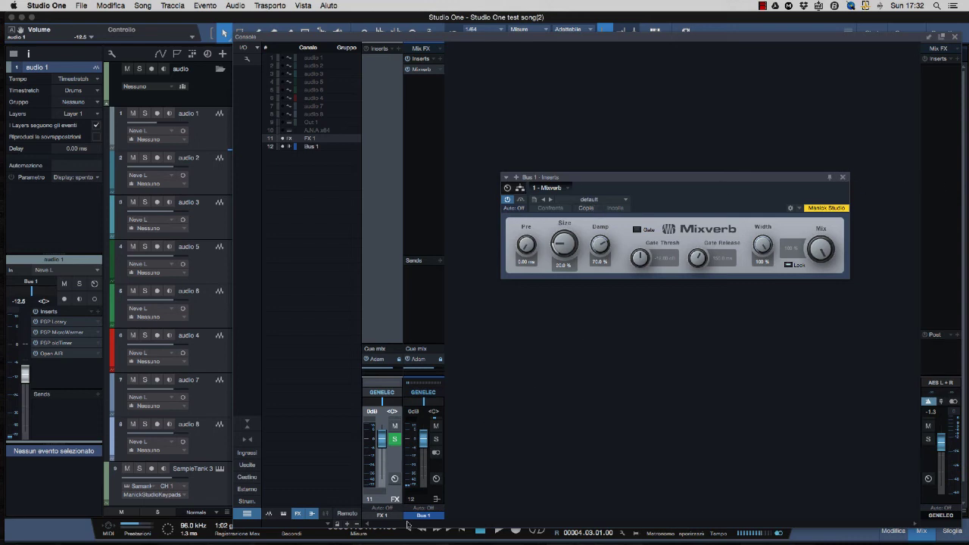
- Lower the FX 1 channel's volume to -1.3 dB and show audio 1 in the console again
{"action": "left_click_drag", "start_coordinate": [382, 444], "coordinate": [382, 447]}
{"action": "left_click", "coordinate": [285, 59]}
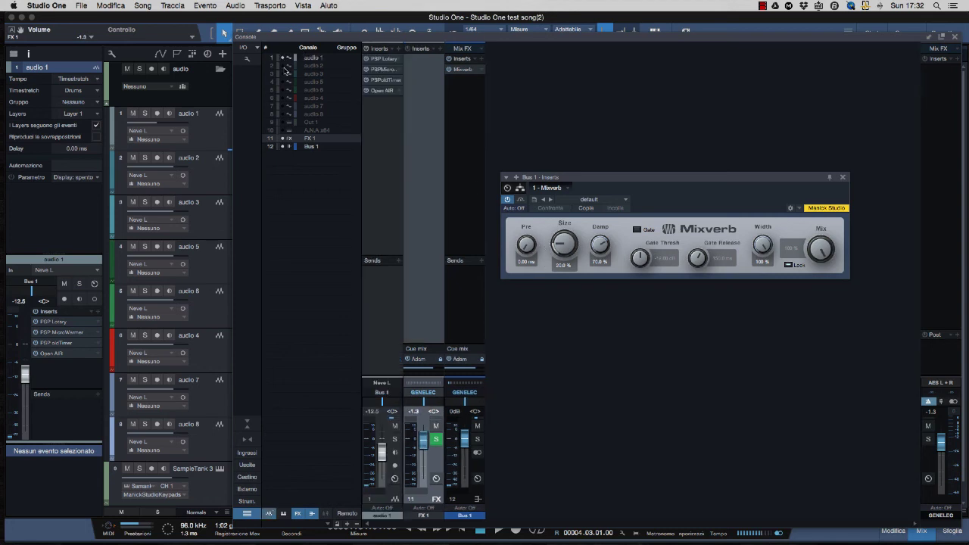
- Add a send from audio 1 to FX 1 and adjust the send level
{"action": "left_click", "coordinate": [399, 262]}
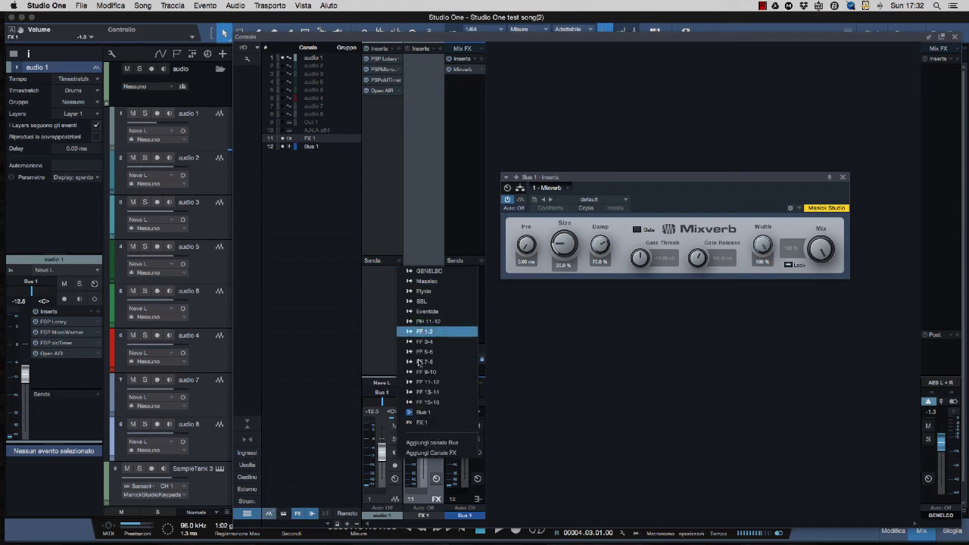
{"action": "left_click", "coordinate": [421, 422]}
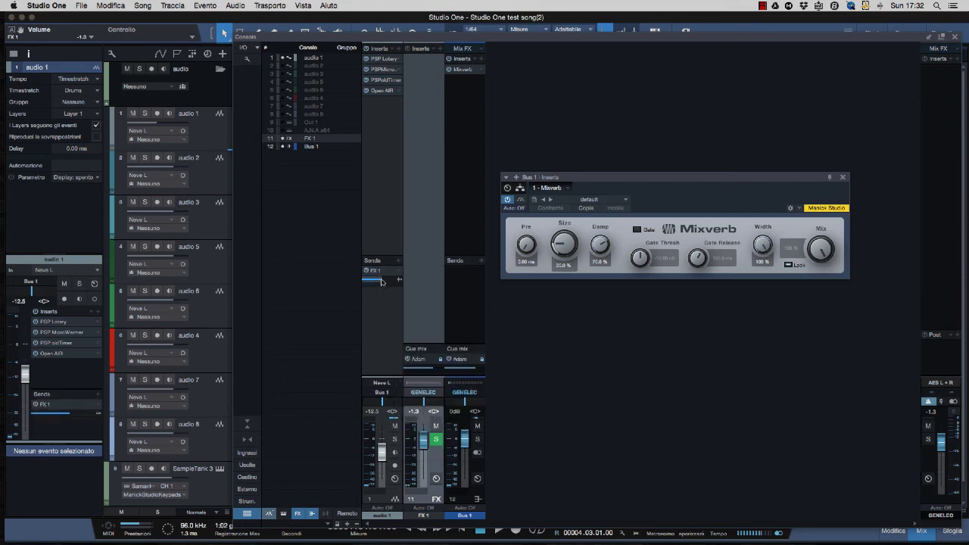
{"action": "mouse_move", "coordinate": [381, 282]}
{"action": "left_mouse_down"}
{"action": "mouse_move", "coordinate": [371, 282]}
{"action": "mouse_move", "coordinate": [386, 282]}
{"action": "left_mouse_up"}
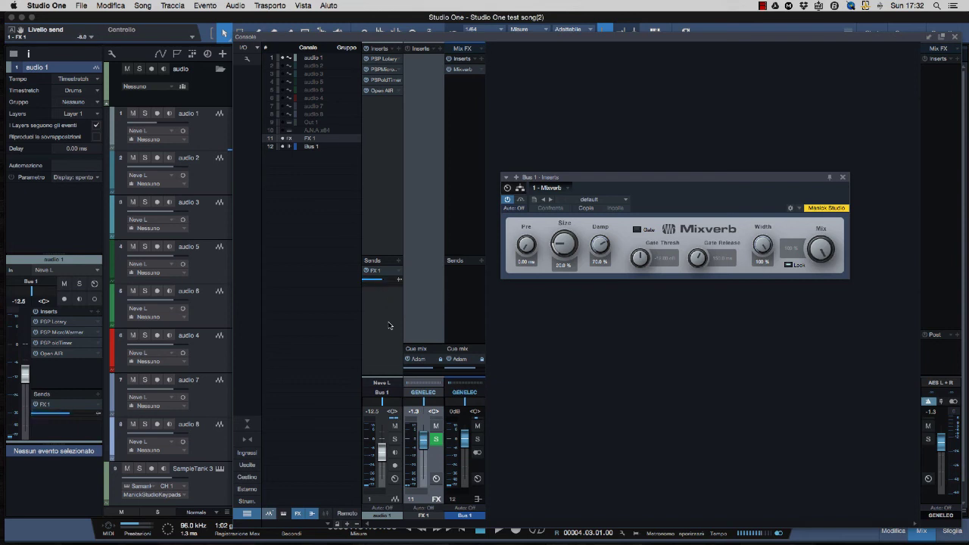
- Switch audio 1's FX 1 send to pre-fader and back to post-fader
{"action": "left_click", "coordinate": [399, 280]}
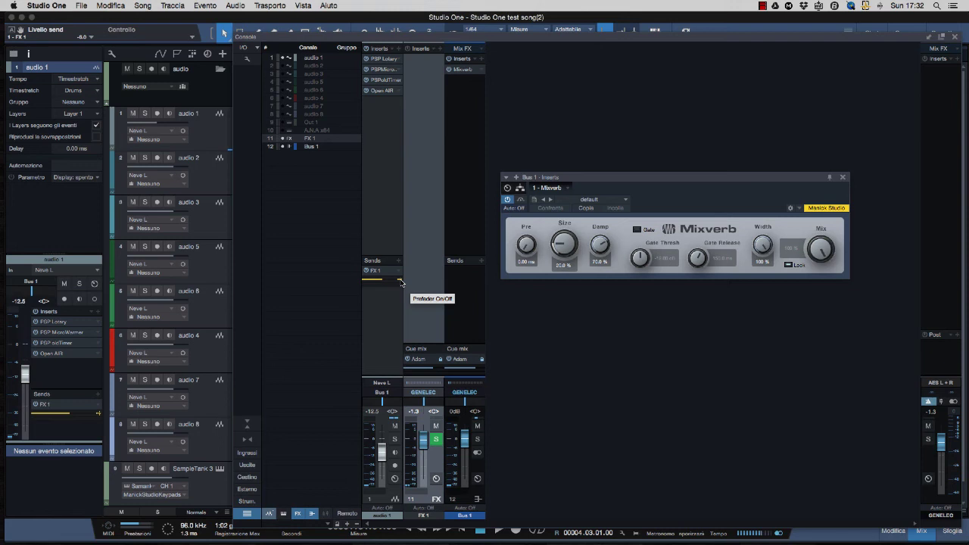
{"action": "left_click", "coordinate": [399, 281]}
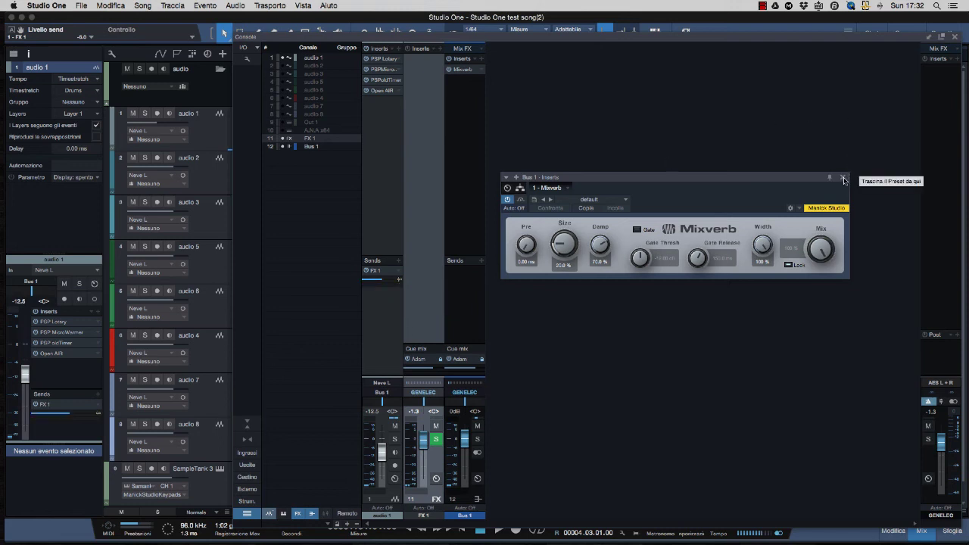
- Close the Mixverb window and show channels audio 2 to audio 8 in the console again
{"action": "left_click", "coordinate": [843, 179]}
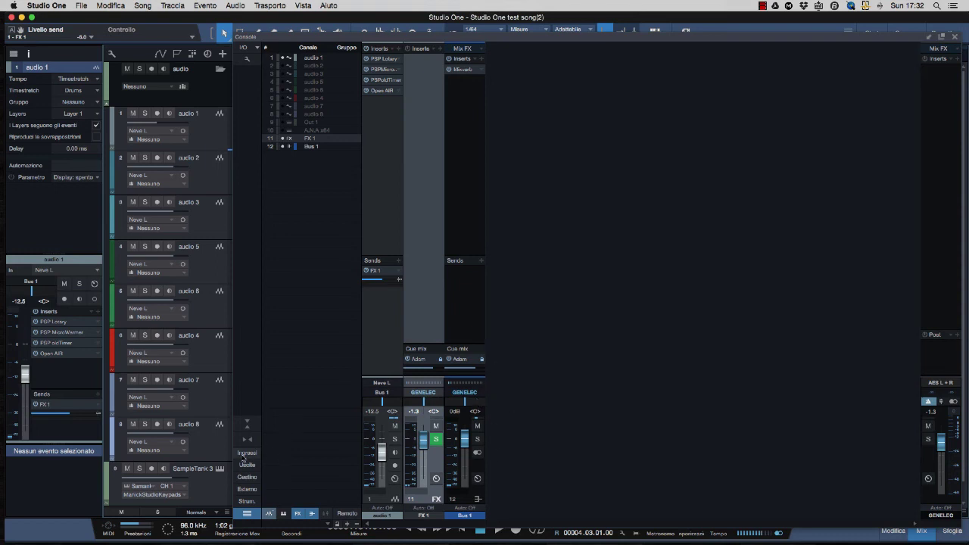
{"action": "left_click_drag", "start_coordinate": [286, 67], "coordinate": [284, 115]}
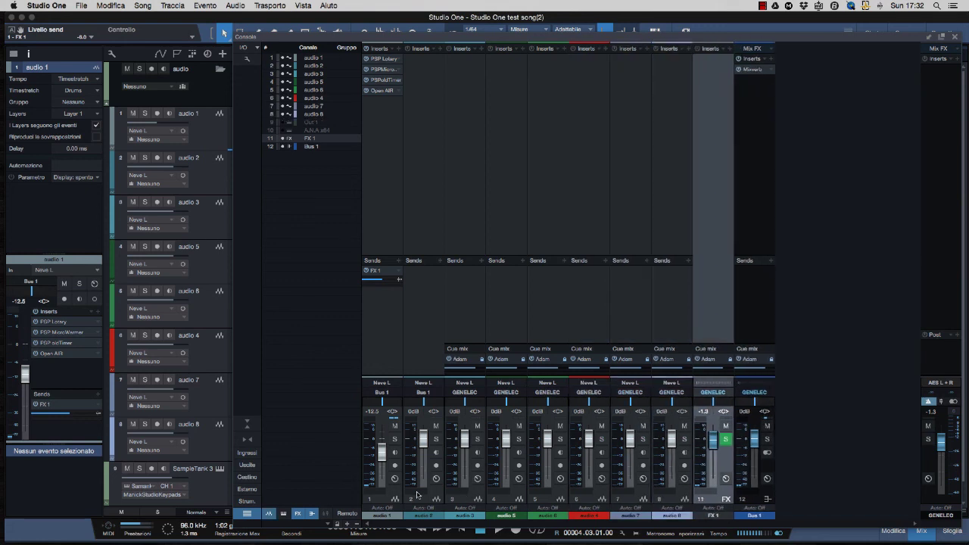
- Add a VCA for console channels 3 to 8 and view the list of channels it controls
{"action": "left_click_drag", "start_coordinate": [481, 492], "coordinate": [648, 497]}
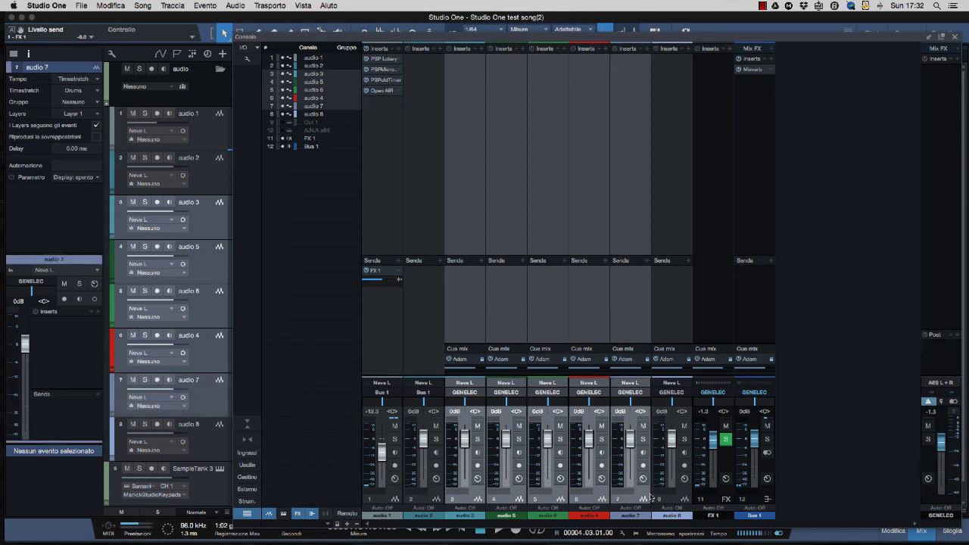
{"action": "left_click", "coordinate": [684, 496], "text": "shift"}
{"action": "right_click", "coordinate": [684, 495]}
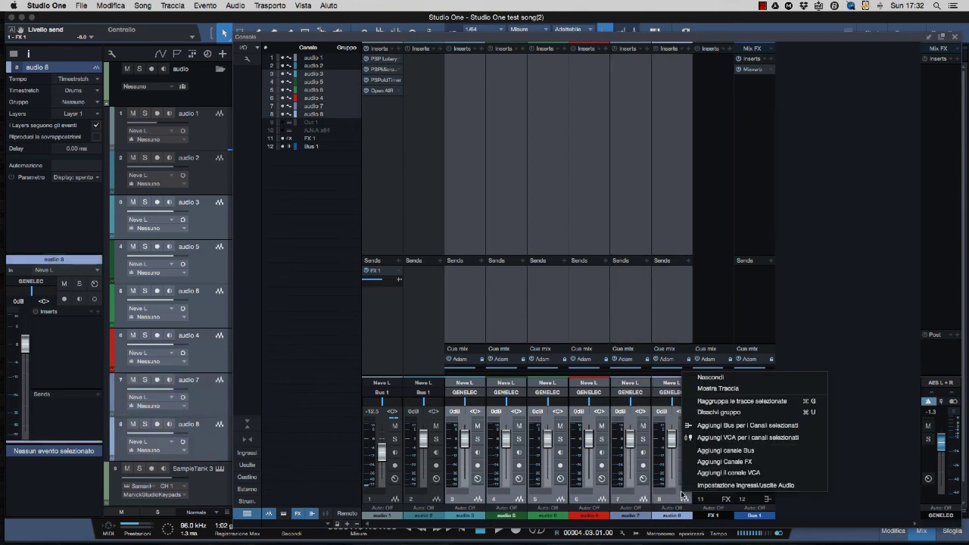
{"action": "left_click", "coordinate": [714, 439]}
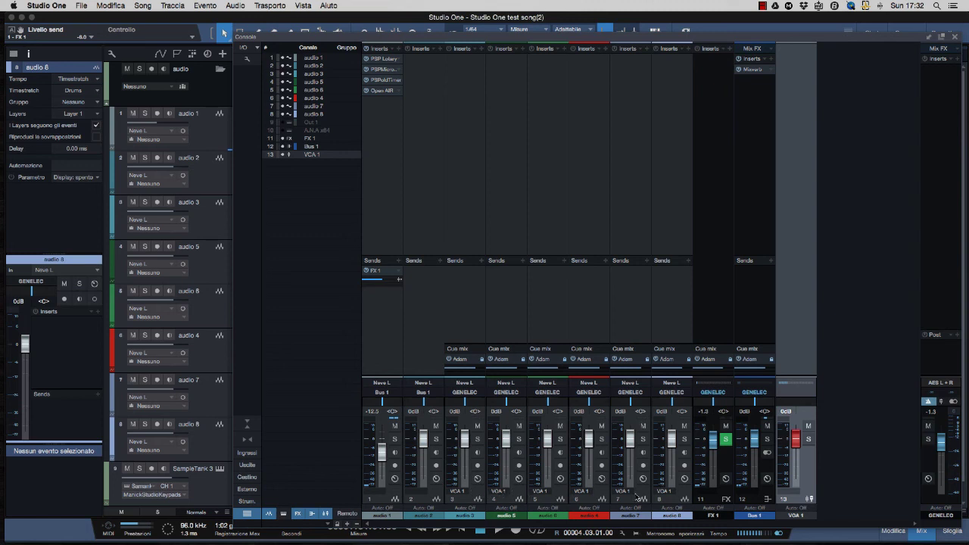
{"action": "left_click", "coordinate": [788, 384]}
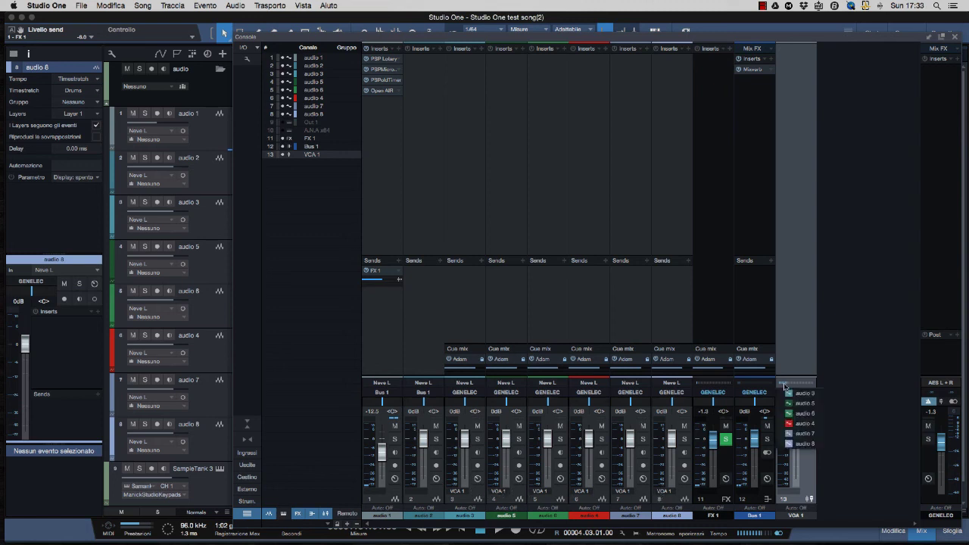
- Set the faders of audio 2 through audio 8 to varied levels and lower VCA 1 to about -3.8 dB
{"action": "left_click", "coordinate": [809, 467]}
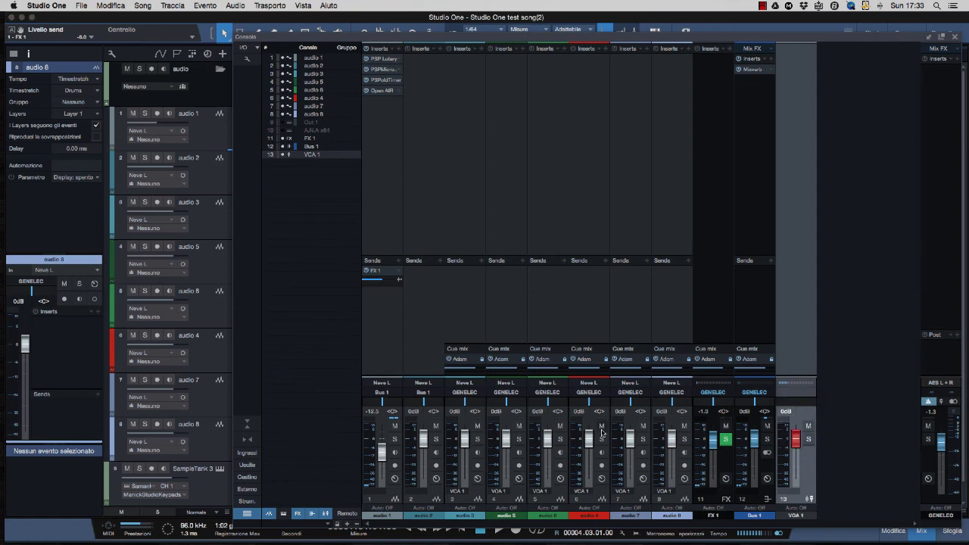
{"action": "left_click_drag", "start_coordinate": [423, 444], "coordinate": [423, 441]}
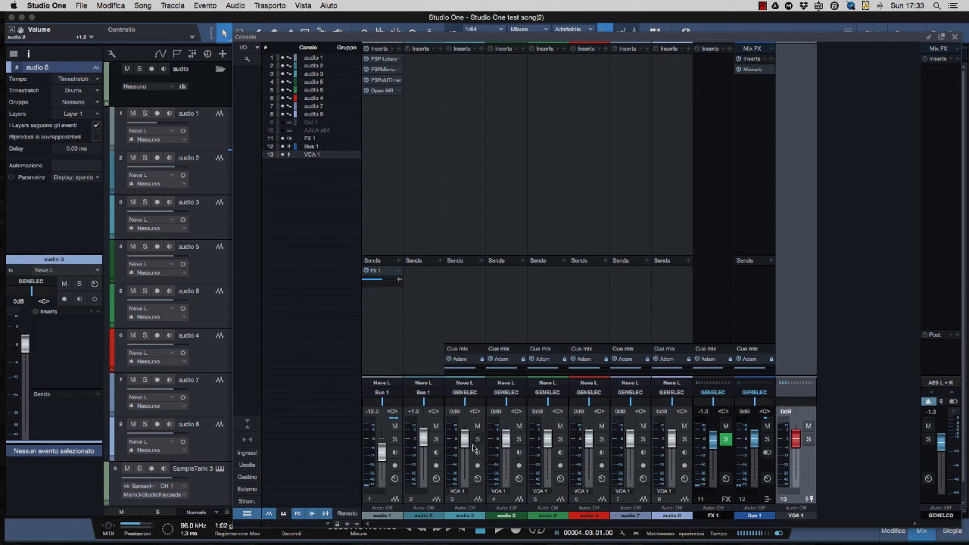
{"action": "left_click_drag", "start_coordinate": [465, 441], "coordinate": [551, 463]}
{"action": "left_click_drag", "start_coordinate": [588, 438], "coordinate": [672, 453]}
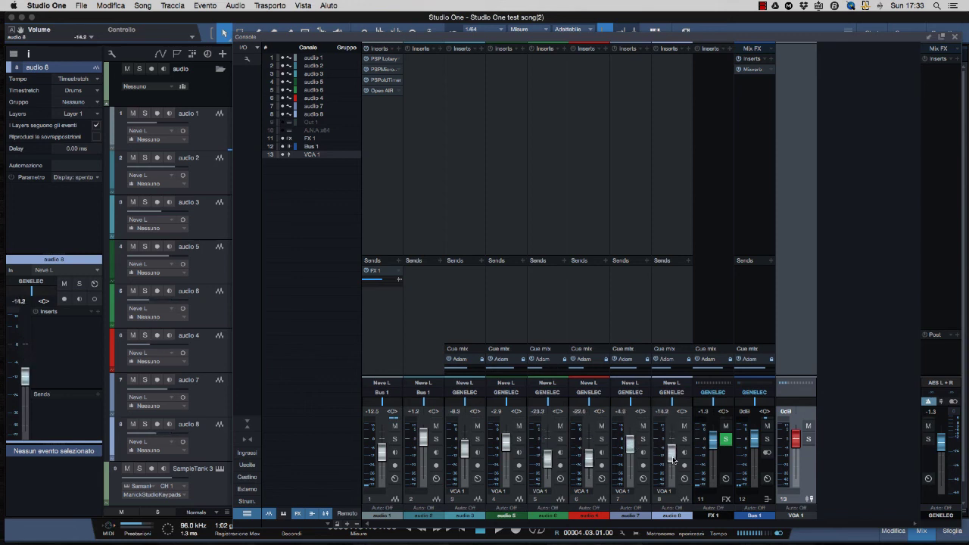
{"action": "mouse_move", "coordinate": [796, 442]}
{"action": "left_mouse_down"}
{"action": "mouse_move", "coordinate": [796, 428]}
{"action": "mouse_move", "coordinate": [794, 457]}
{"action": "mouse_move", "coordinate": [794, 448]}
{"action": "left_mouse_up"}
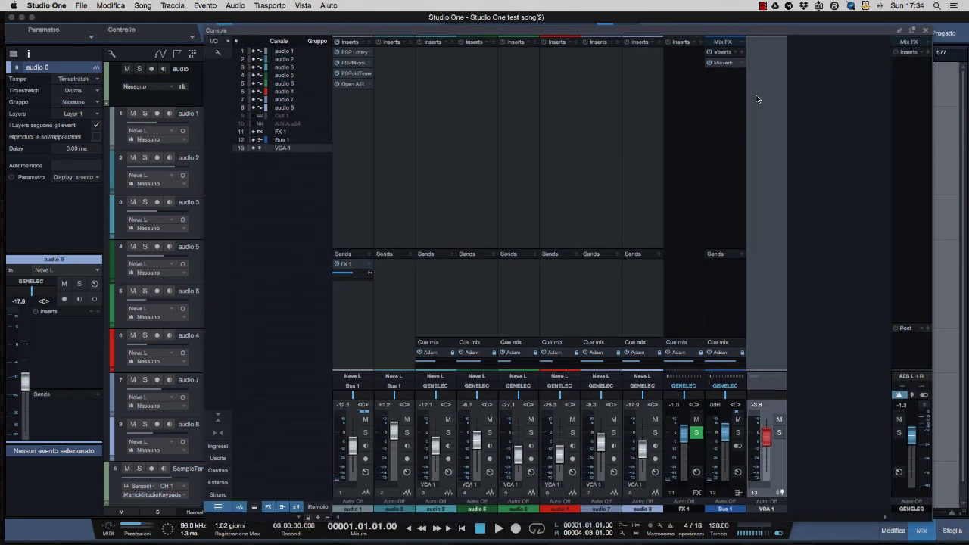
- Add Console Shaper as the Mix FX on Bus 1, set its Drive to about 6.5 dB, and close its window
{"action": "left_click", "coordinate": [741, 43]}
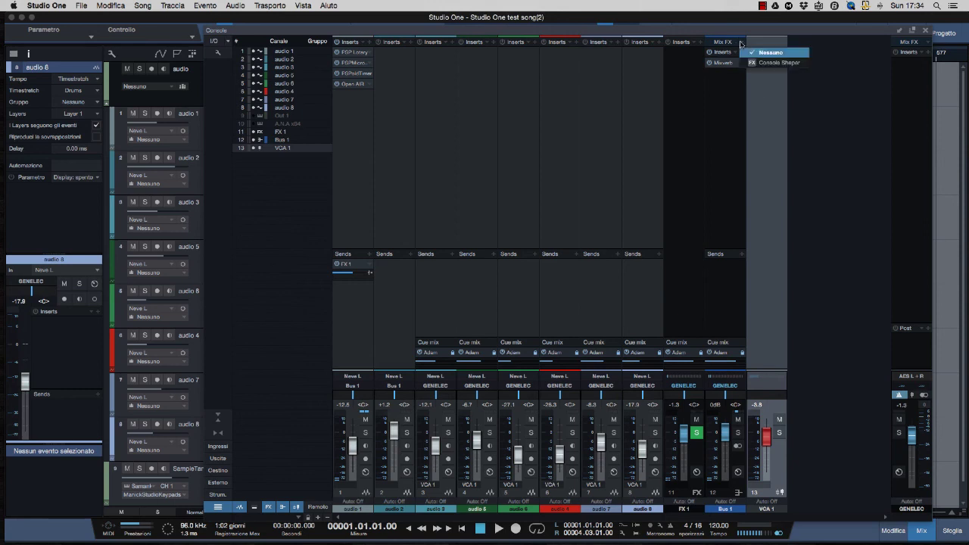
{"action": "left_click", "coordinate": [762, 62]}
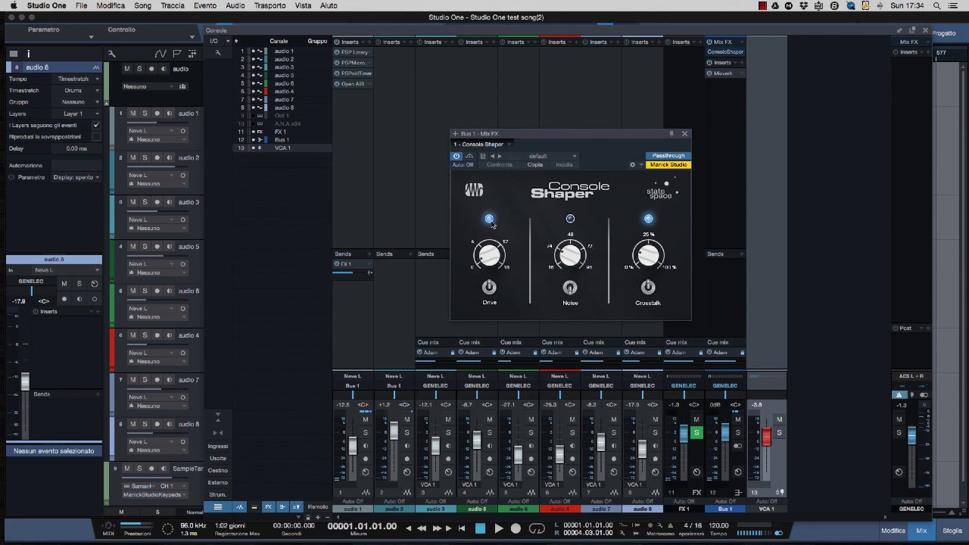
{"action": "mouse_move", "coordinate": [486, 259]}
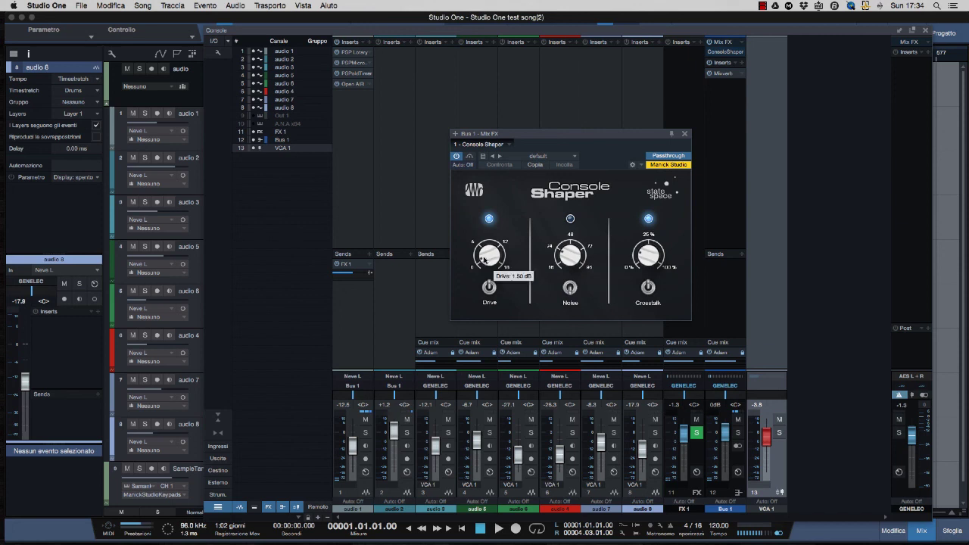
{"action": "left_click_drag", "start_coordinate": [481, 259], "coordinate": [482, 258]}
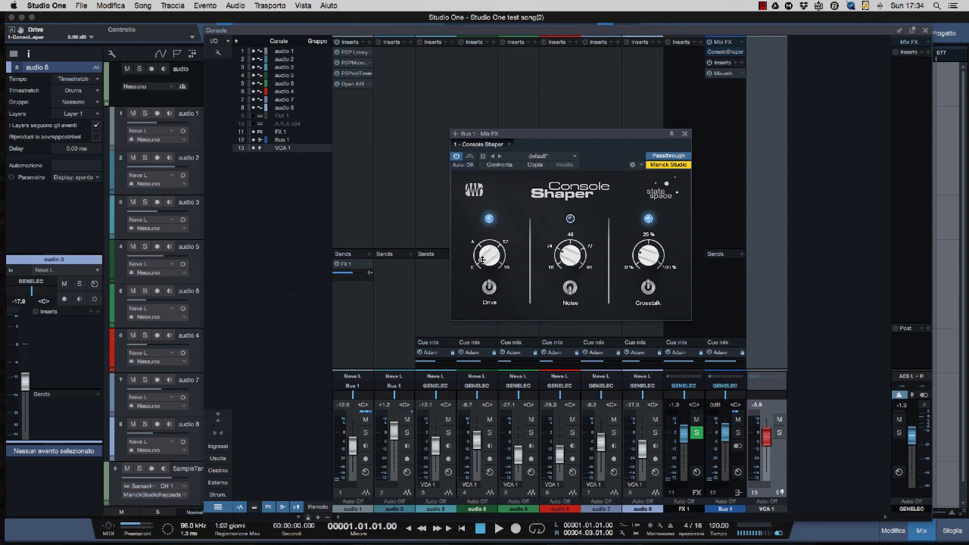
{"action": "left_click", "coordinate": [684, 134]}
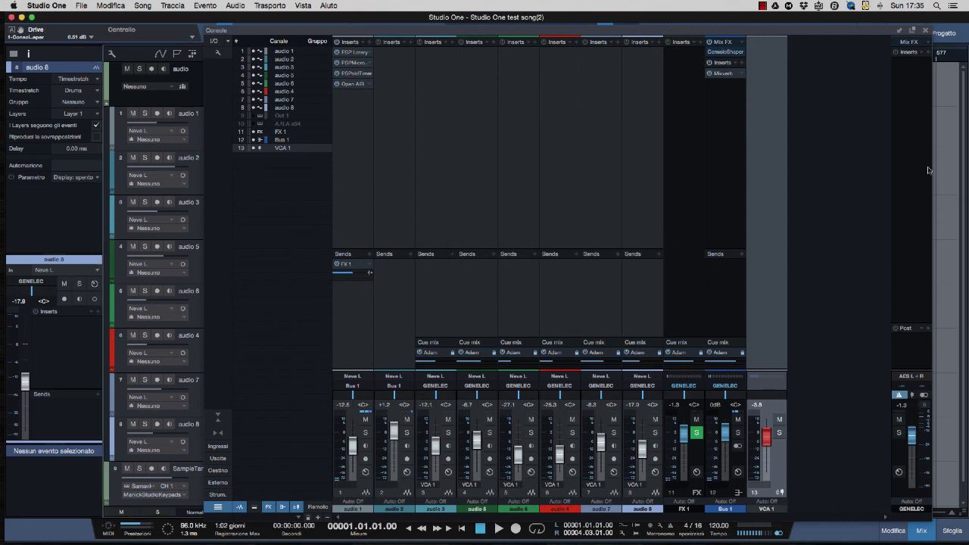
- View the plug-ins available as inserts for the GENELEC main output and dismiss the list
{"action": "left_click", "coordinate": [929, 52]}
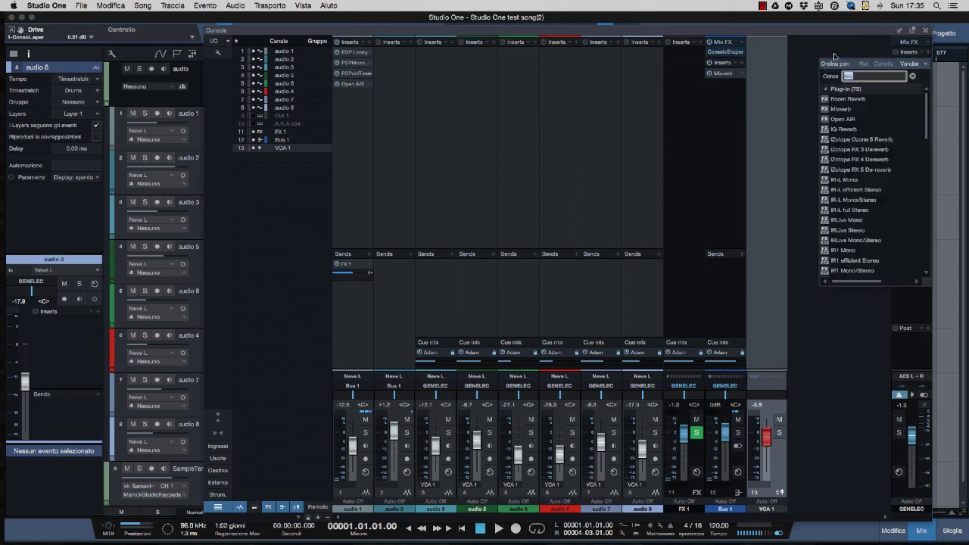
{"action": "left_click", "coordinate": [807, 199]}
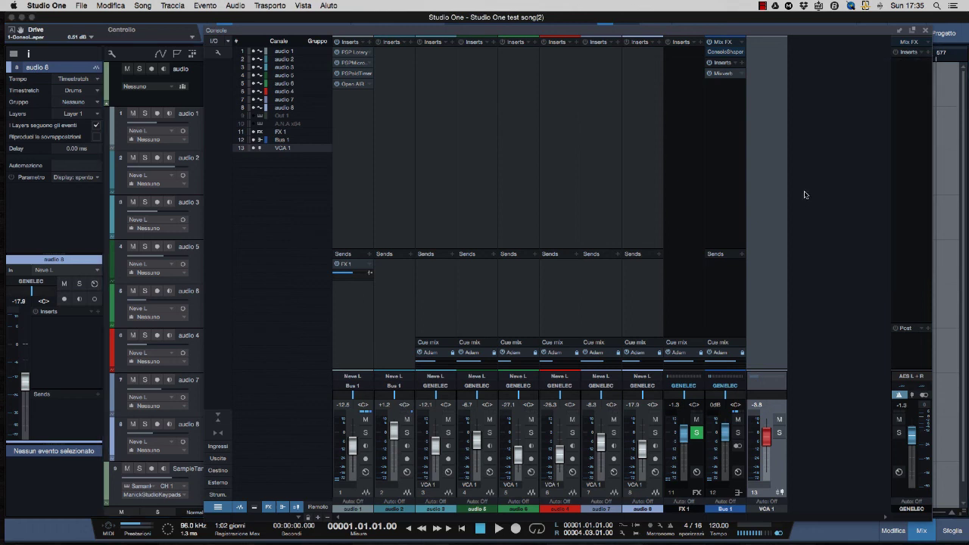
- Toggle the metronome on the GENELEC main output, try its click level, and switch the output to mono and back to stereo
{"action": "left_click", "coordinate": [916, 342]}
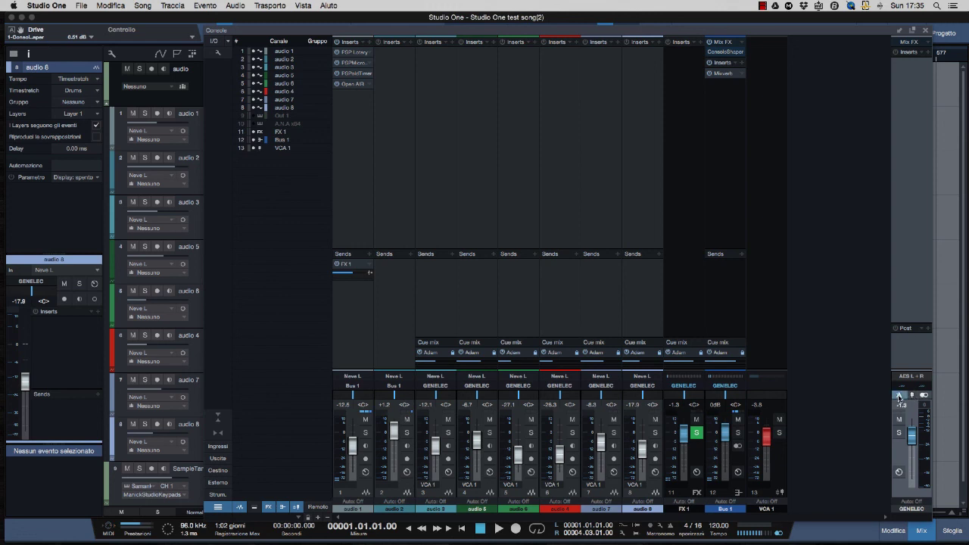
{"action": "left_click", "coordinate": [899, 395]}
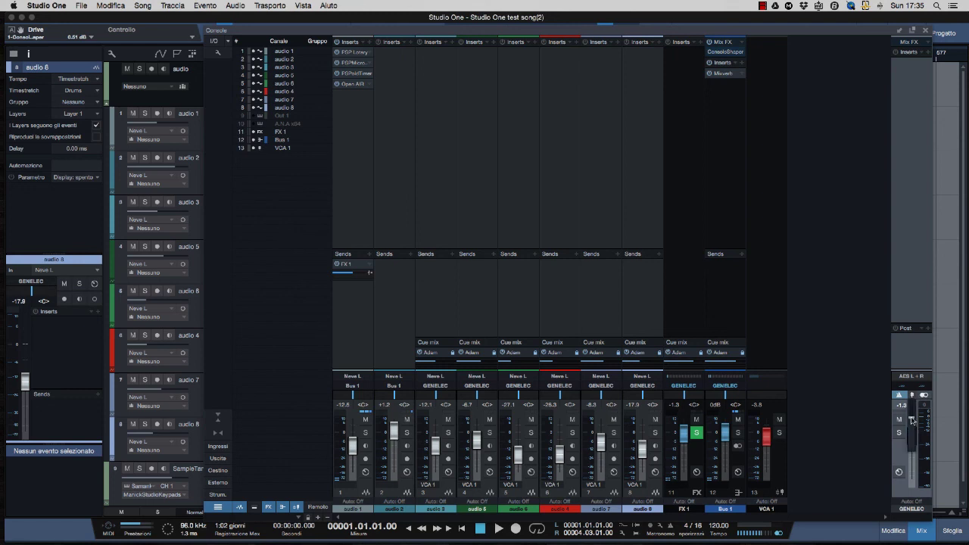
{"action": "left_click_drag", "start_coordinate": [911, 421], "coordinate": [911, 426]}
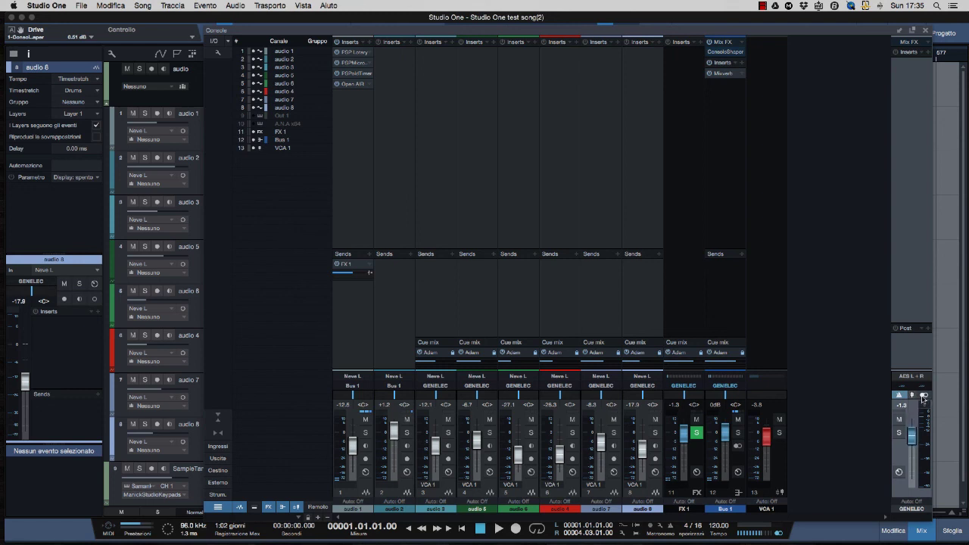
{"action": "left_click", "coordinate": [922, 396]}
{"action": "left_click", "coordinate": [923, 397]}
- View the channel editor of the GENELEC main output and close it again
{"action": "left_click", "coordinate": [899, 471]}
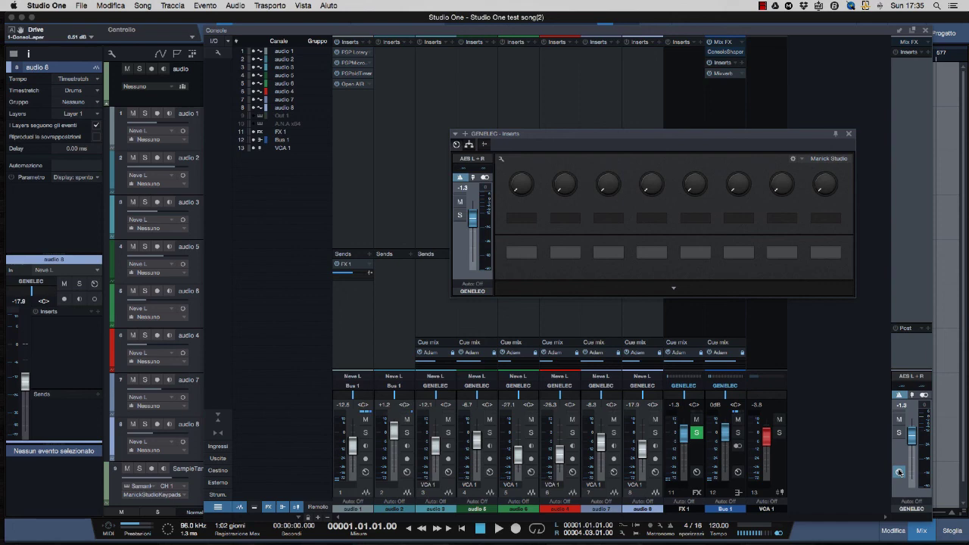
{"action": "left_click", "coordinate": [899, 472]}
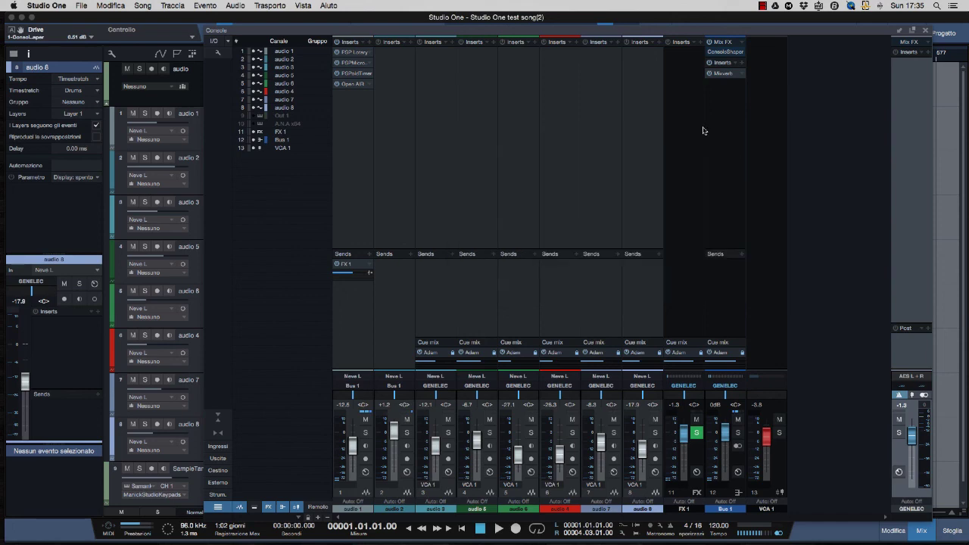